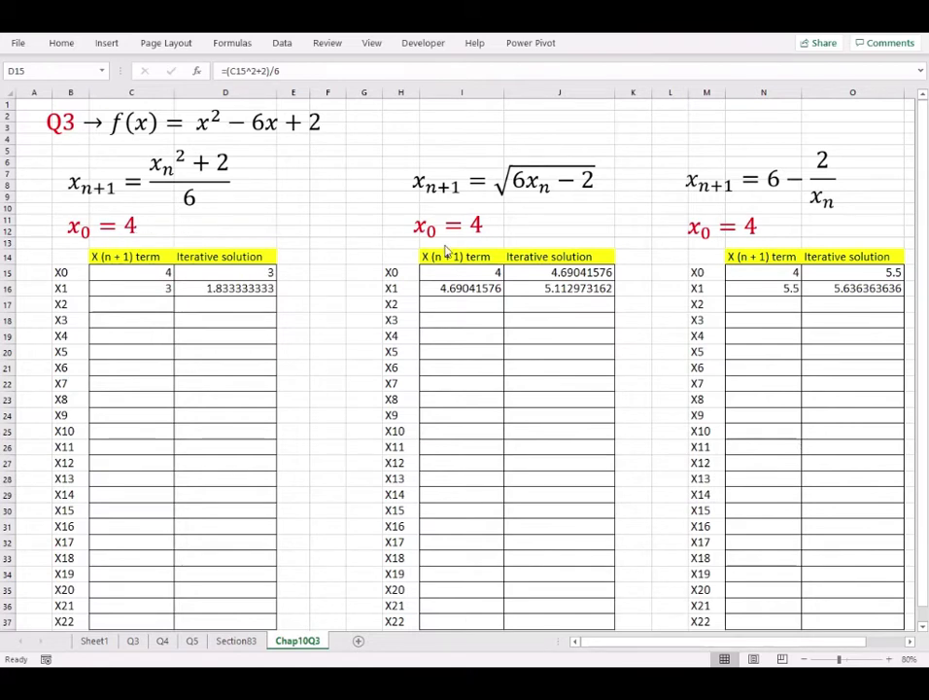
- Examine the starting value in C15 and the formulas in D15, C16 and D16 of the first iteration table
{"action": "left_click", "coordinate": [142, 272]}
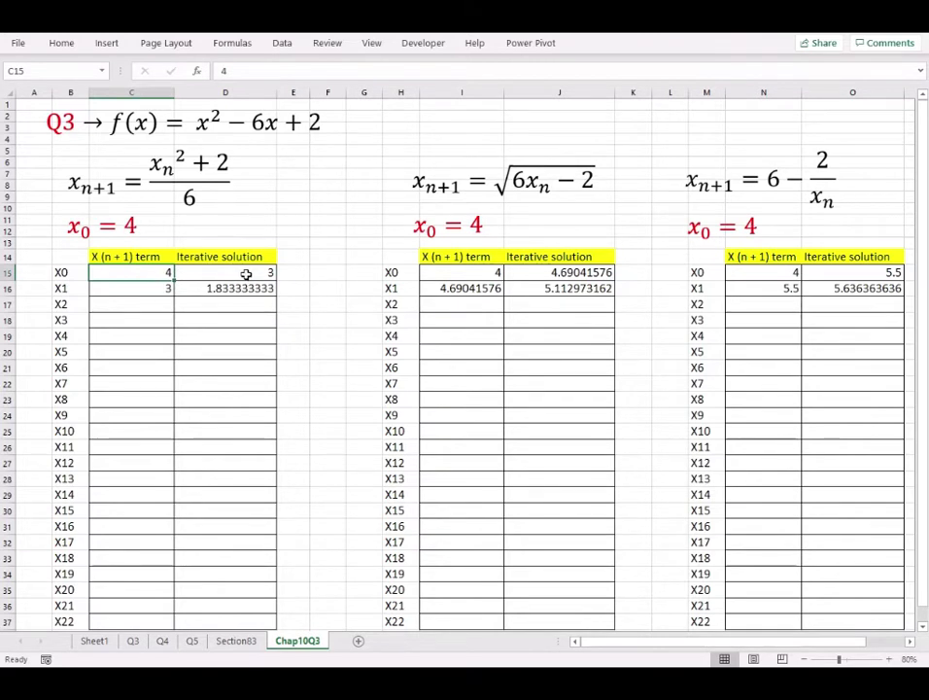
{"action": "left_click", "coordinate": [245, 275]}
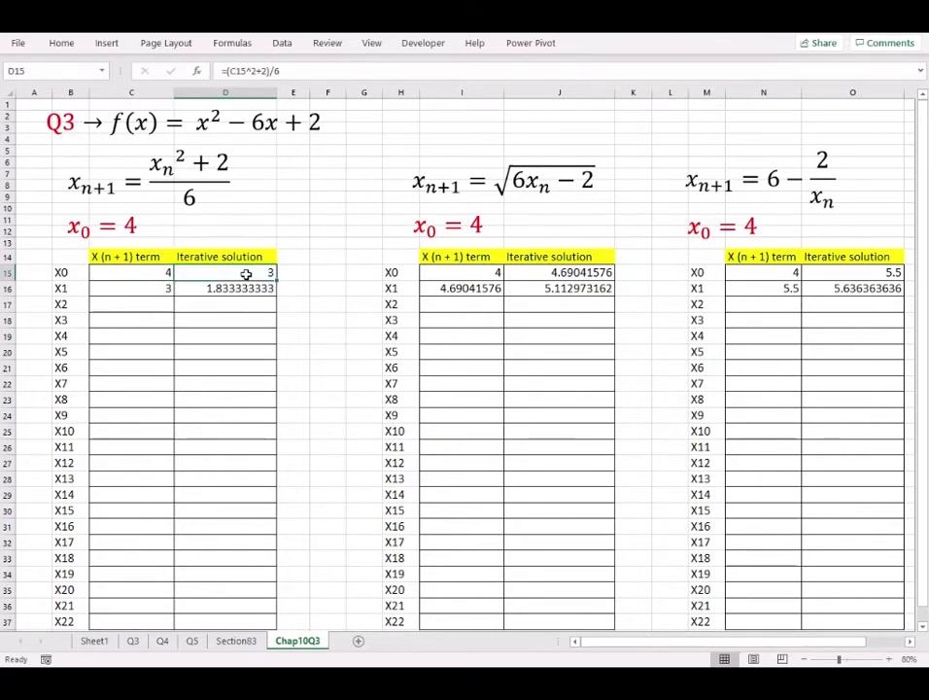
{"action": "double_click", "coordinate": [246, 275]}
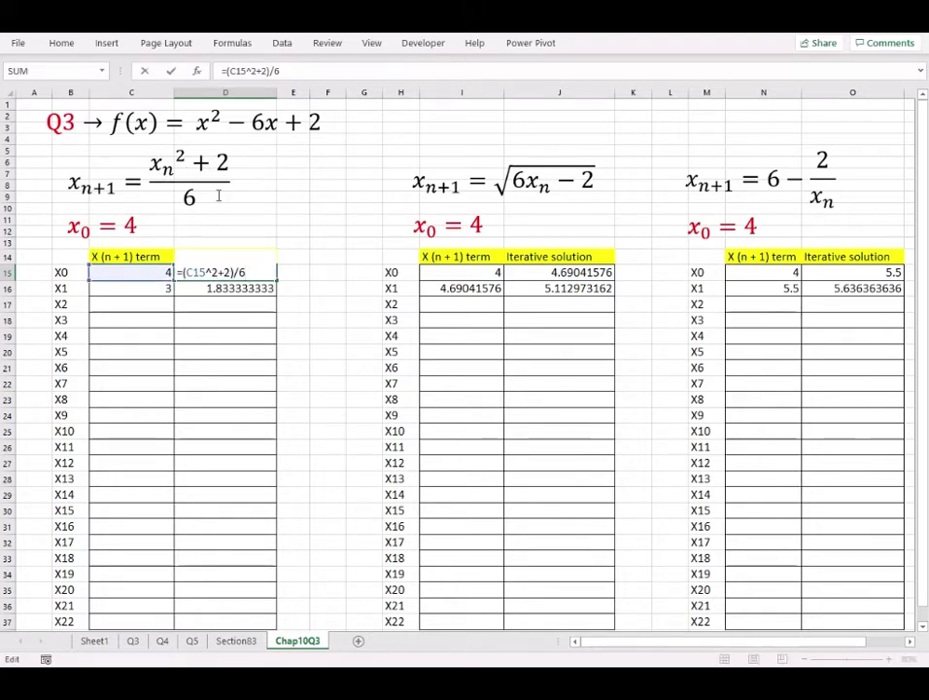
{"action": "key", "text": "Return"}
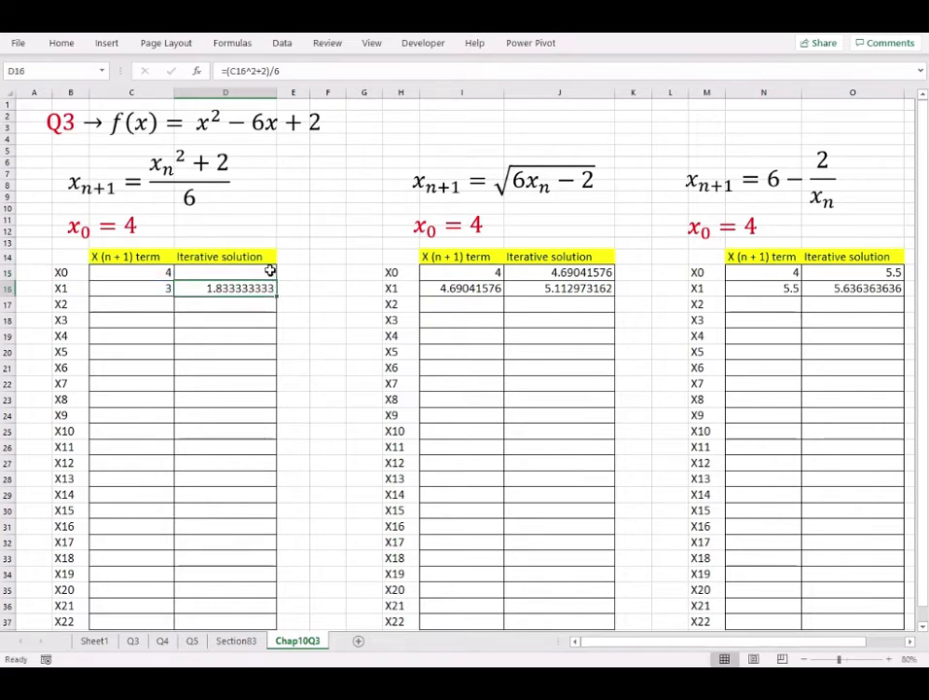
{"action": "left_click", "coordinate": [167, 289]}
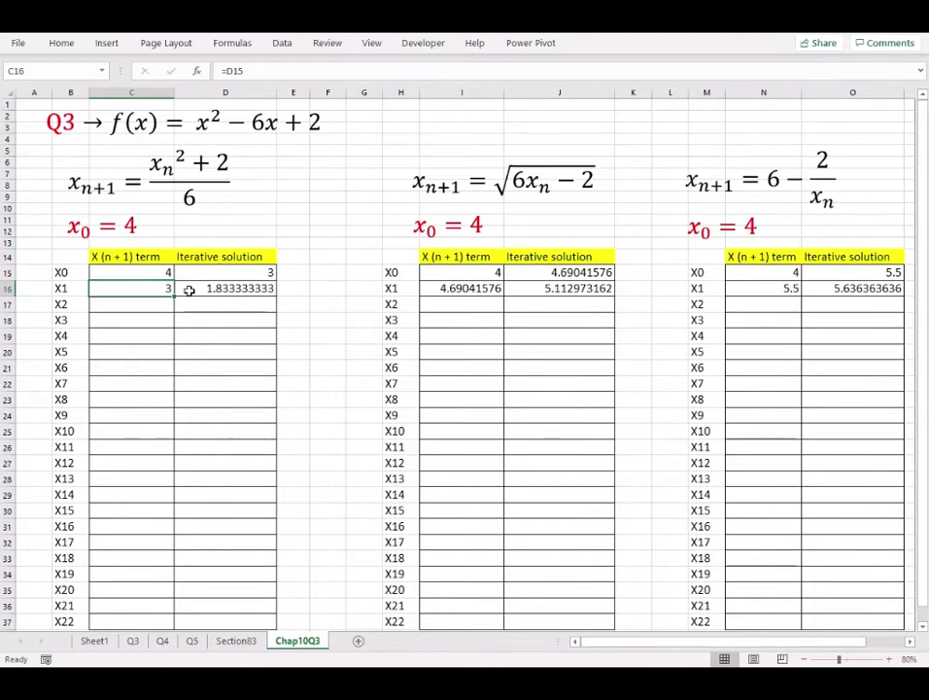
{"action": "key", "text": "F2"}
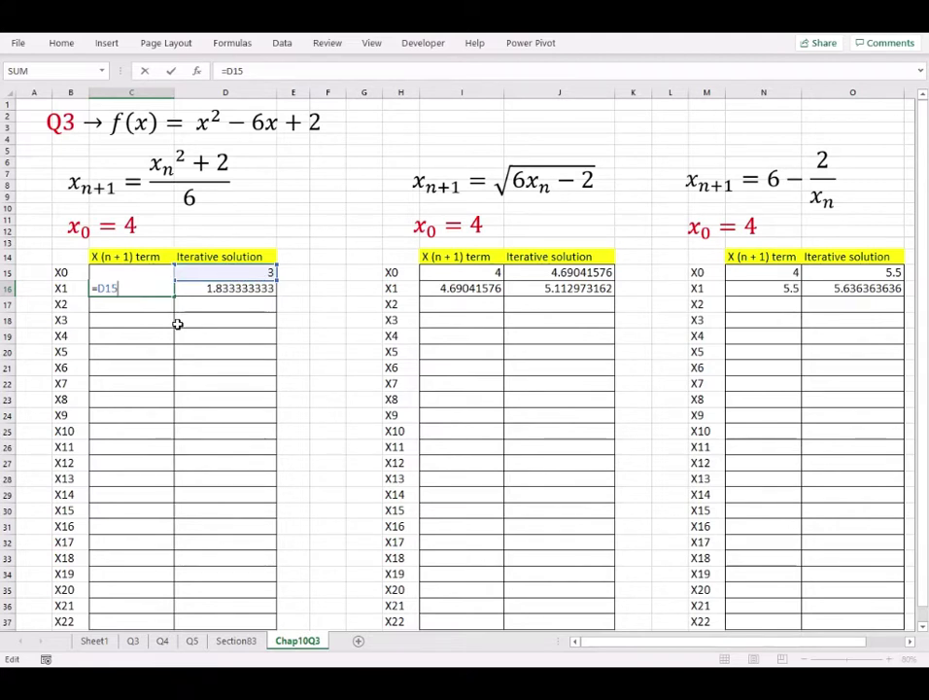
{"action": "key", "text": "Return"}
{"action": "left_click", "coordinate": [228, 271]}
{"action": "left_click", "coordinate": [235, 288]}
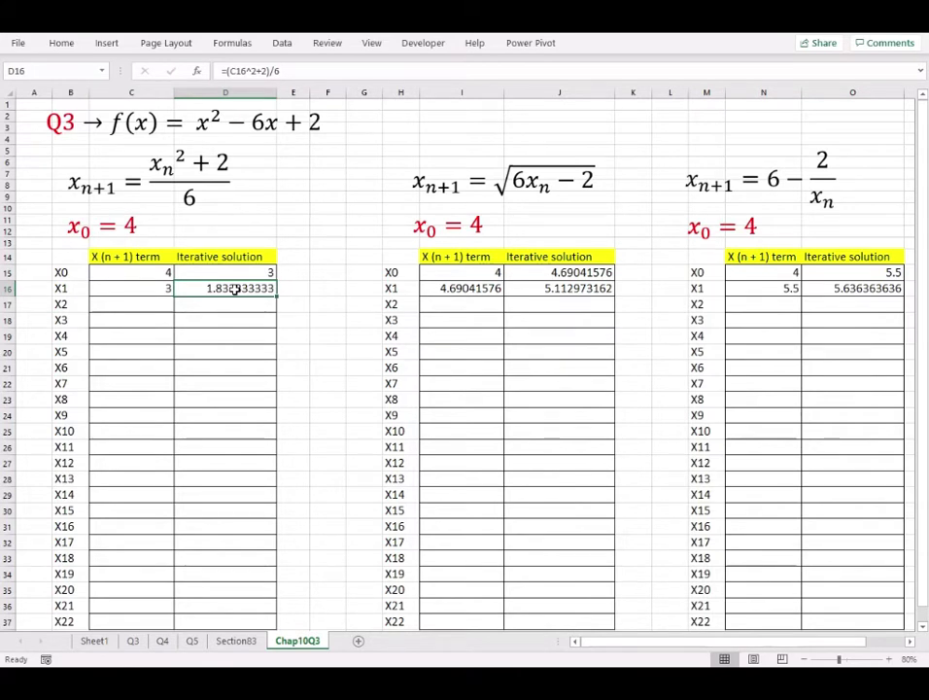
{"action": "double_click", "coordinate": [235, 289]}
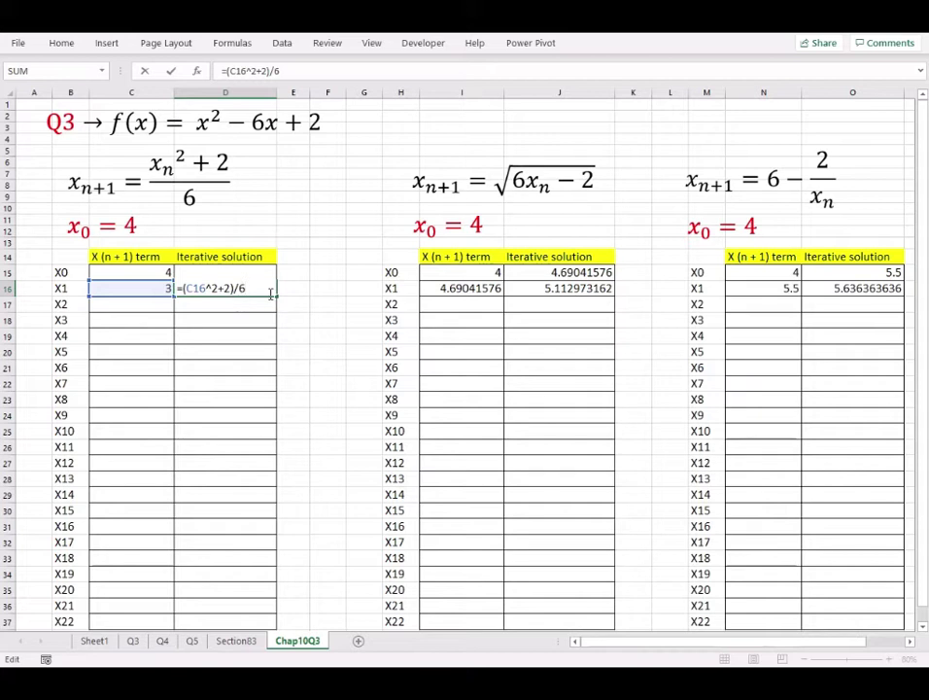
{"action": "key", "text": "Return"}
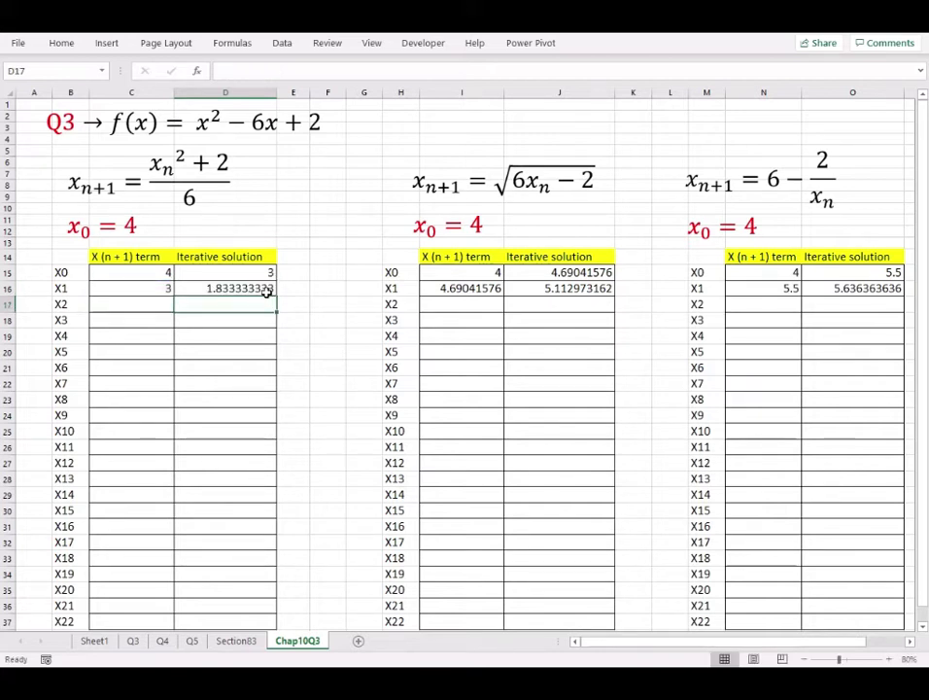
- Fill the first table's X1 formulas in C16:D16 down to the X22 row
{"action": "left_click", "coordinate": [137, 291]}
{"action": "key", "text": "shift+Right"}
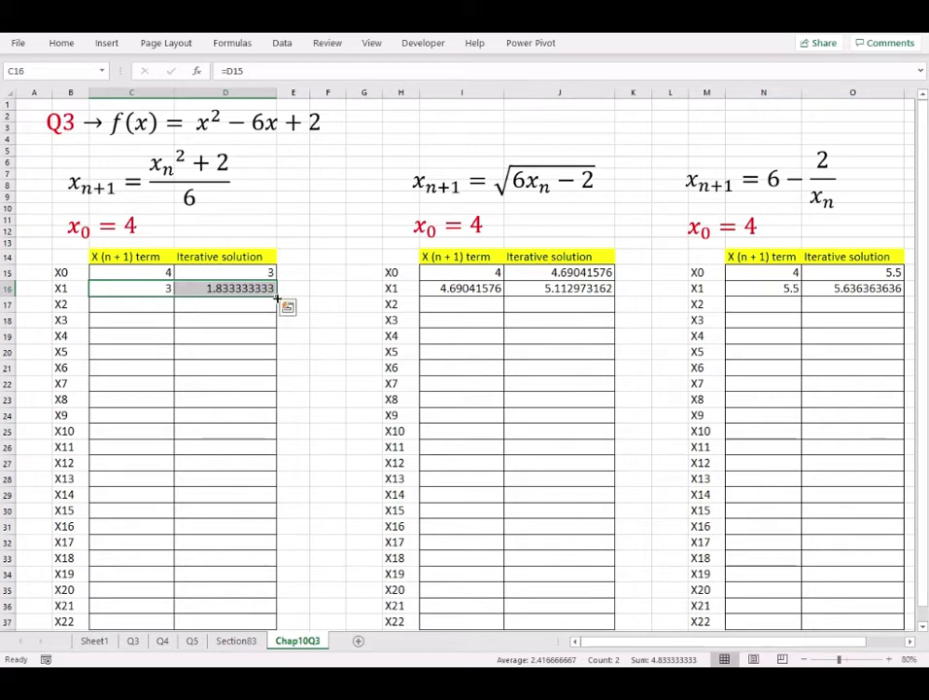
{"action": "left_click_drag", "start_coordinate": [277, 296], "coordinate": [270, 626]}
- Review the successive terms in the first table's X (n + 1) column, ending with X21 and X22
{"action": "left_click", "coordinate": [131, 494]}
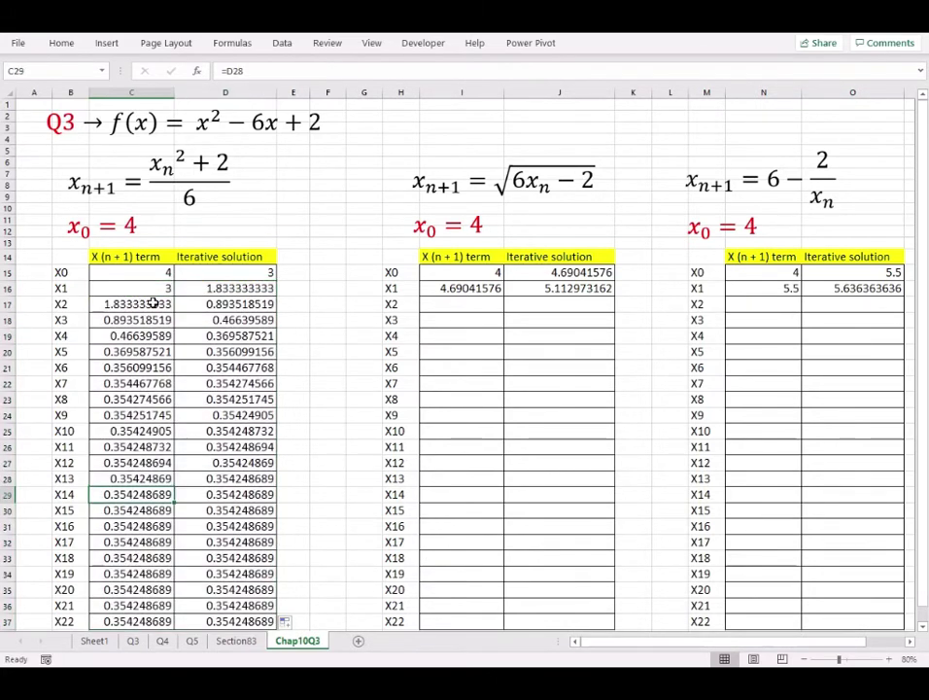
{"action": "left_click", "coordinate": [136, 303]}
{"action": "left_click", "coordinate": [137, 320]}
{"action": "left_click", "coordinate": [139, 335]}
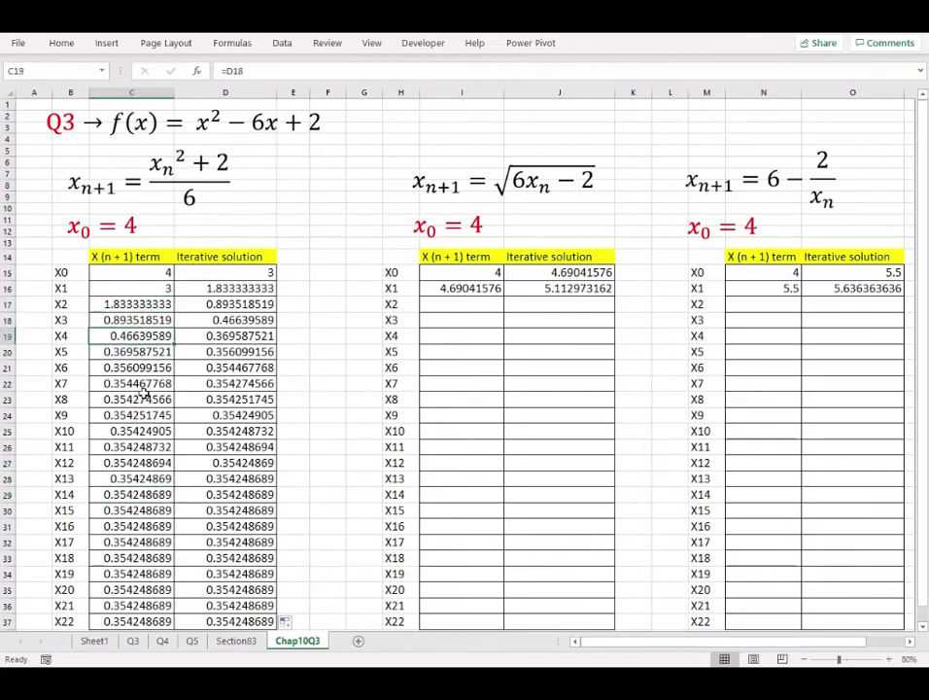
{"action": "left_click", "coordinate": [150, 621]}
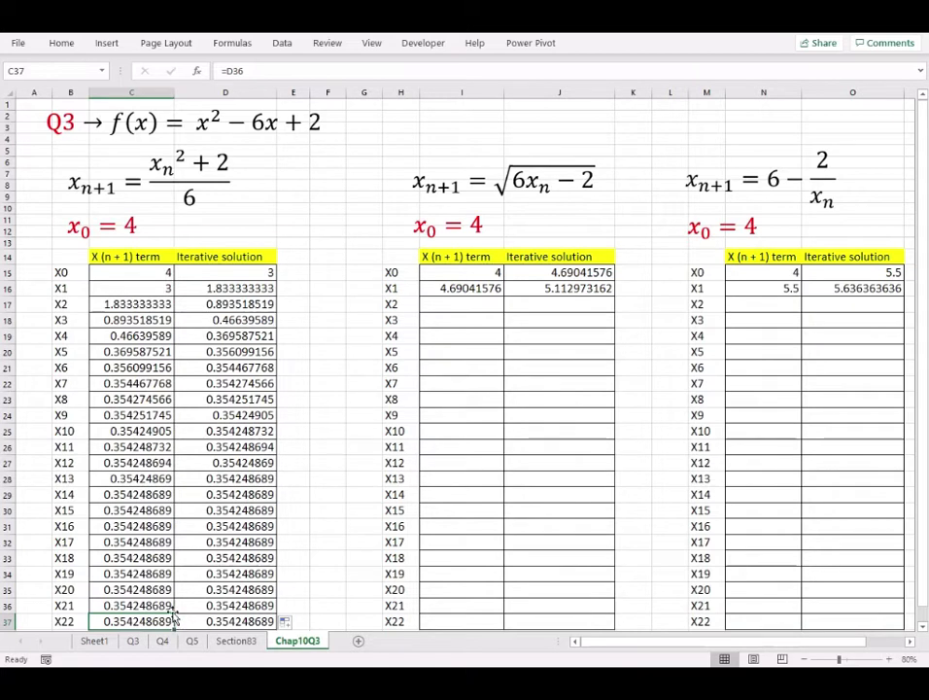
{"action": "left_click_drag", "start_coordinate": [166, 605], "coordinate": [136, 618]}
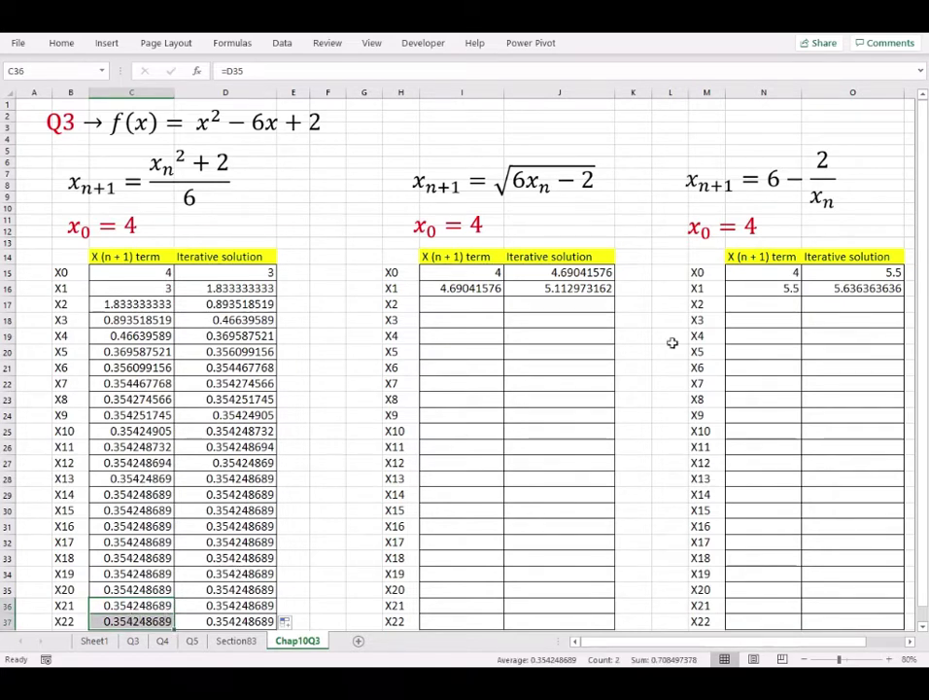
- Examine the second table's starting value in I15 and the formulas in J15, I16 and J16
{"action": "left_click", "coordinate": [554, 275]}
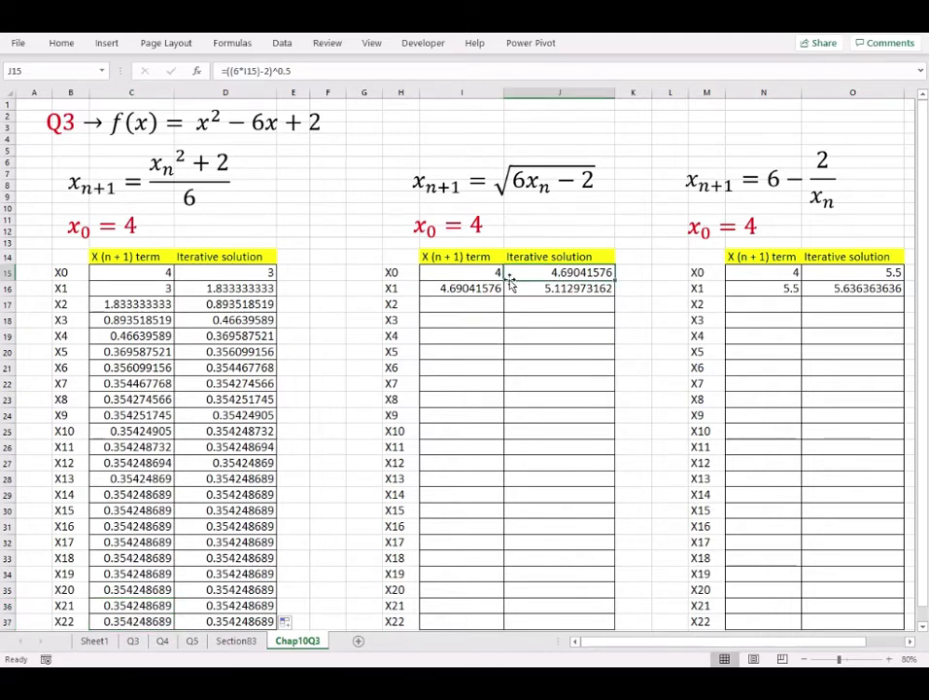
{"action": "left_click", "coordinate": [477, 274]}
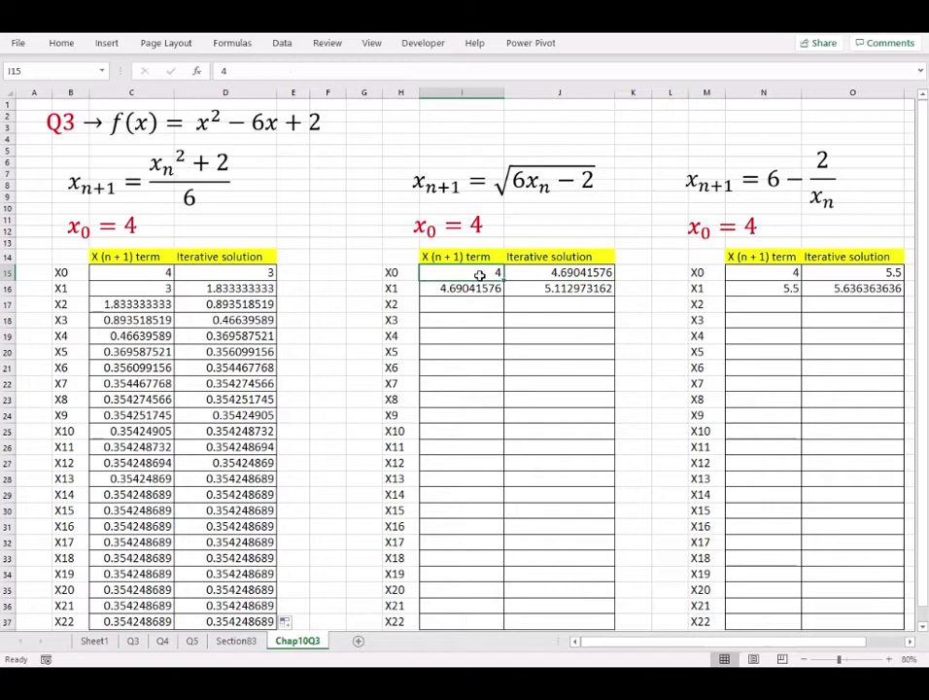
{"action": "left_click", "coordinate": [569, 271]}
{"action": "double_click", "coordinate": [570, 269]}
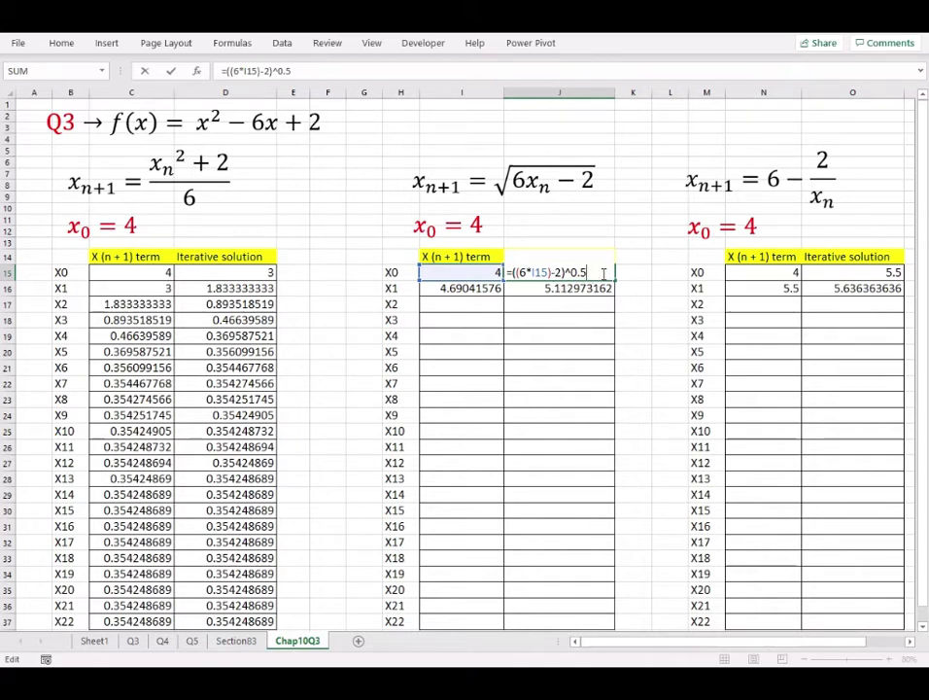
{"action": "key", "text": "Return"}
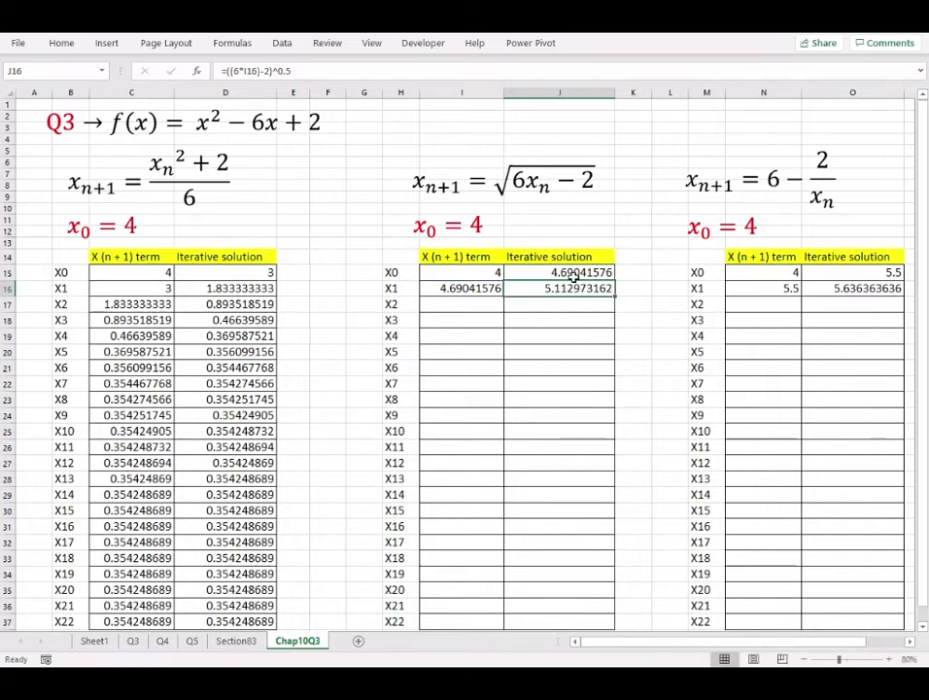
{"action": "left_click", "coordinate": [575, 274]}
{"action": "left_click", "coordinate": [494, 290]}
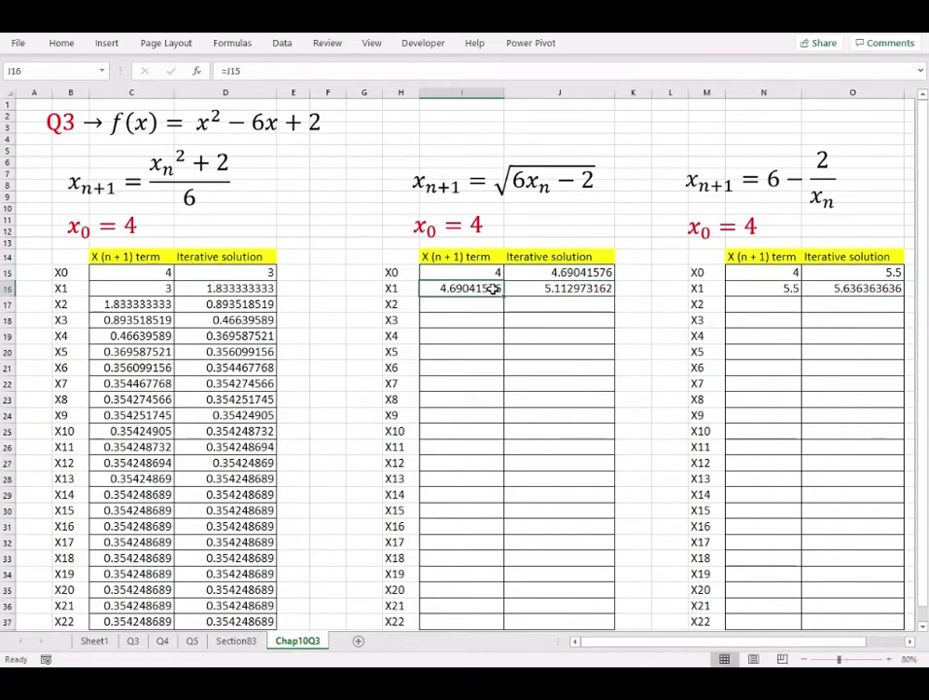
{"action": "double_click", "coordinate": [493, 290]}
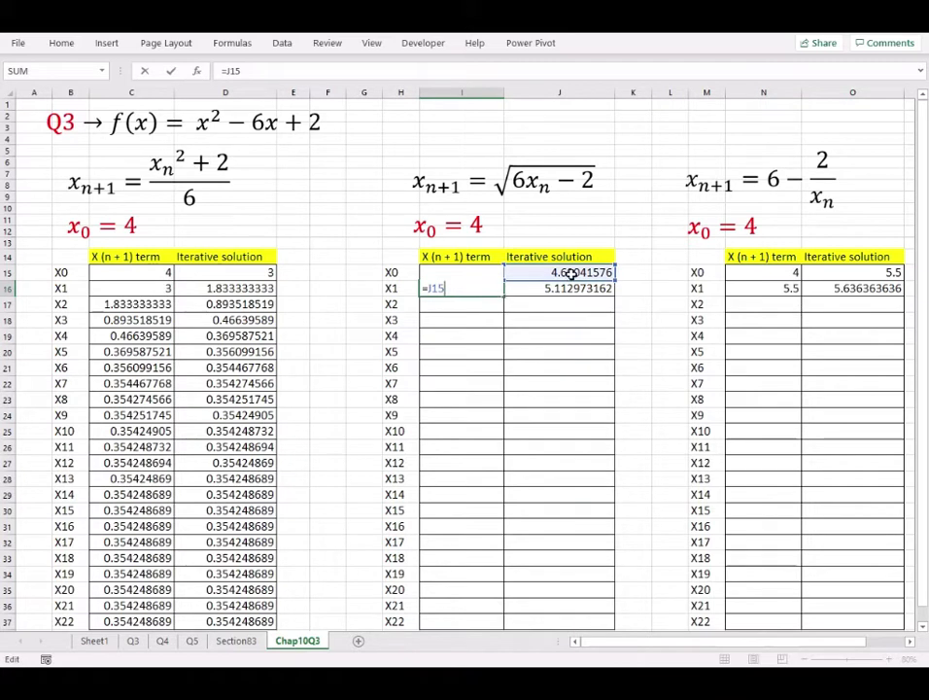
{"action": "key", "text": "Return"}
{"action": "left_click", "coordinate": [471, 288]}
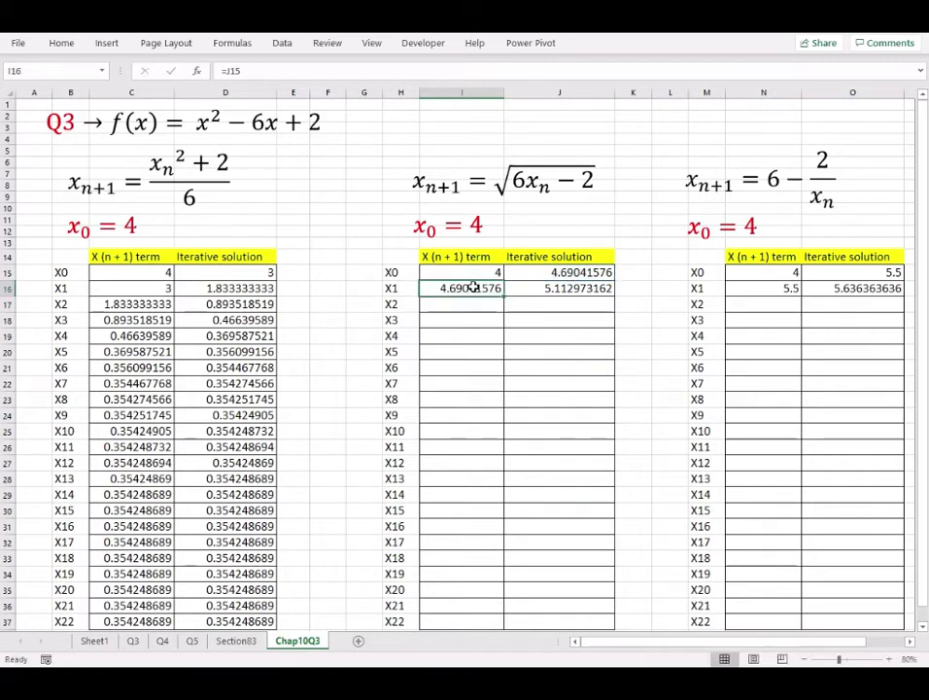
{"action": "left_click", "coordinate": [394, 289]}
{"action": "left_click", "coordinate": [469, 290]}
{"action": "left_click", "coordinate": [584, 287]}
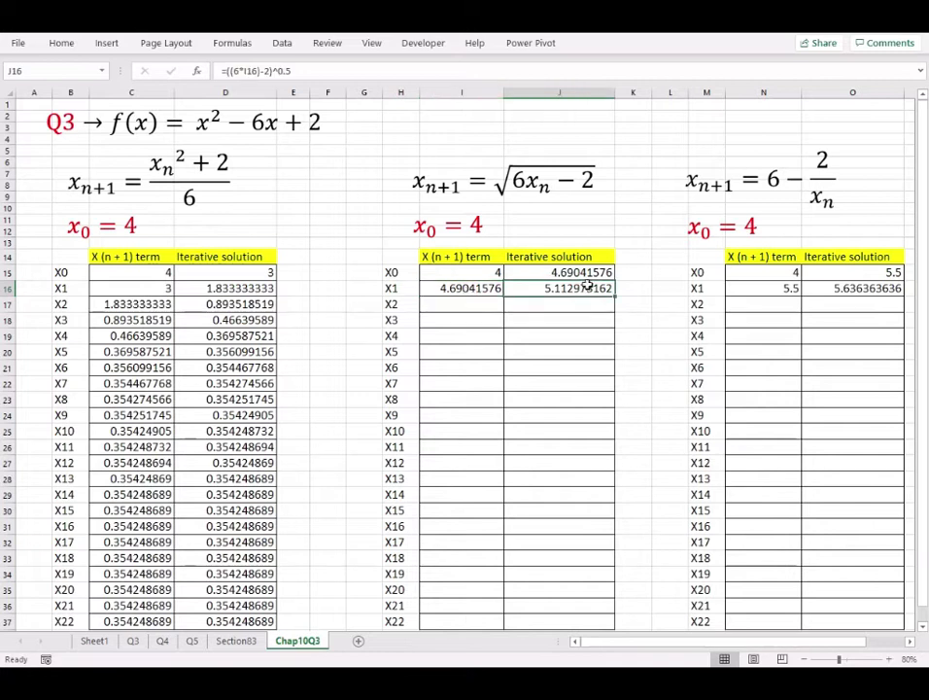
- Copy the square-root iteration formula from J15 into J16 and check its cell reference
{"action": "left_click", "coordinate": [602, 272]}
{"action": "left_click_drag", "start_coordinate": [614, 279], "coordinate": [616, 304]}
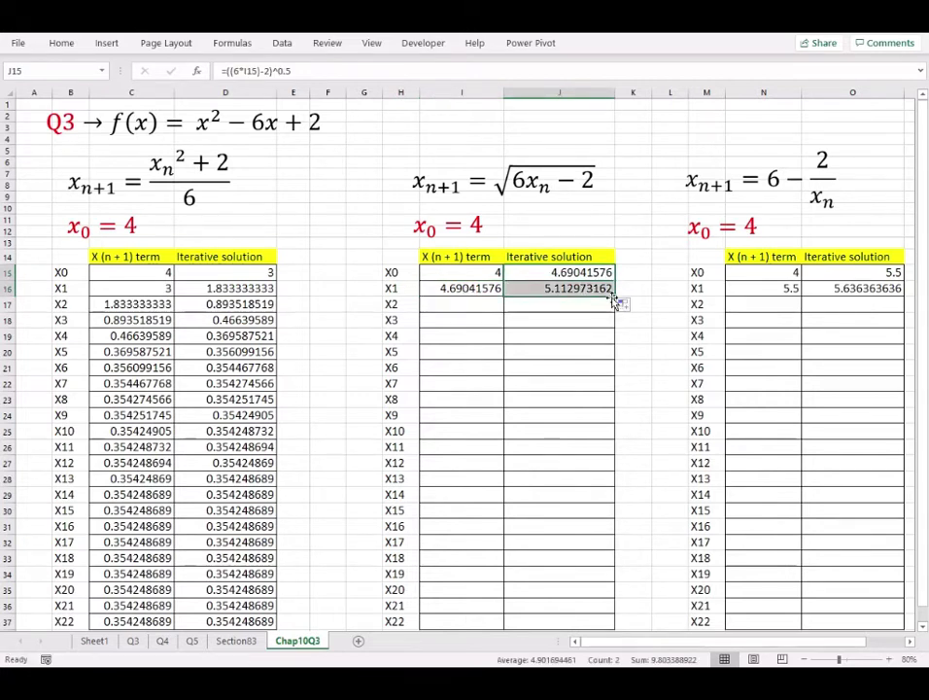
{"action": "left_click", "coordinate": [580, 291]}
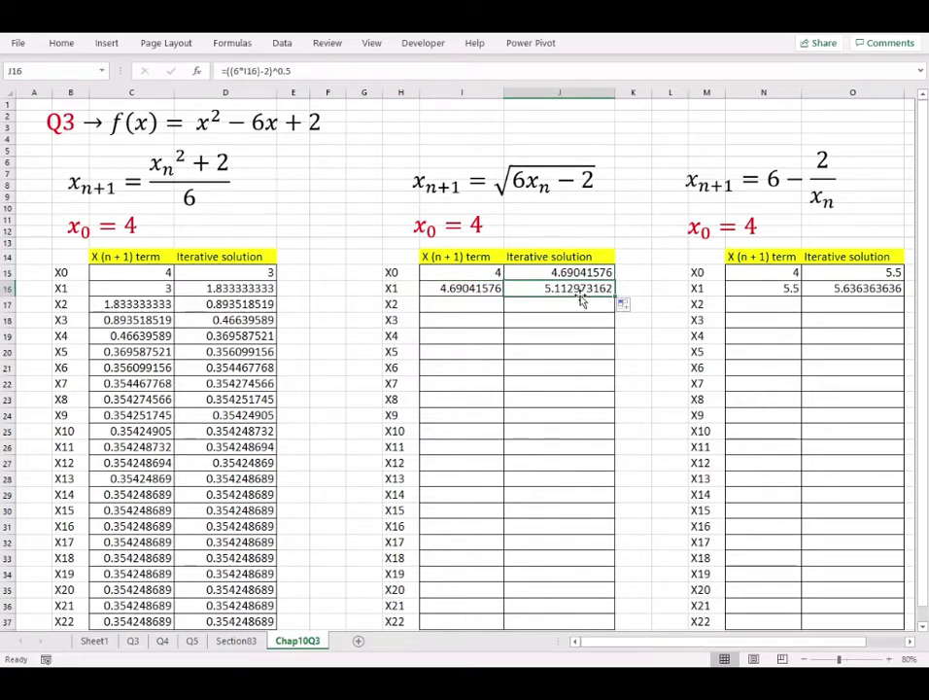
{"action": "double_click", "coordinate": [580, 293]}
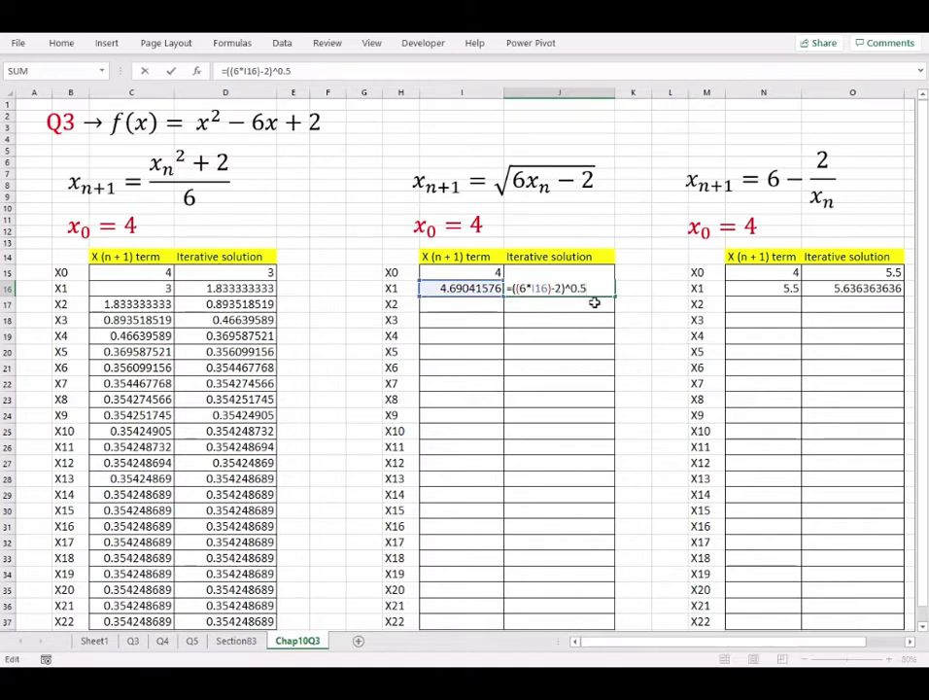
{"action": "key", "text": "Return"}
- Fill the second table's X1 formulas in I16:J16 down to the X22 row and compare the X21 and X22 terms
{"action": "left_click_drag", "start_coordinate": [466, 289], "coordinate": [595, 566]}
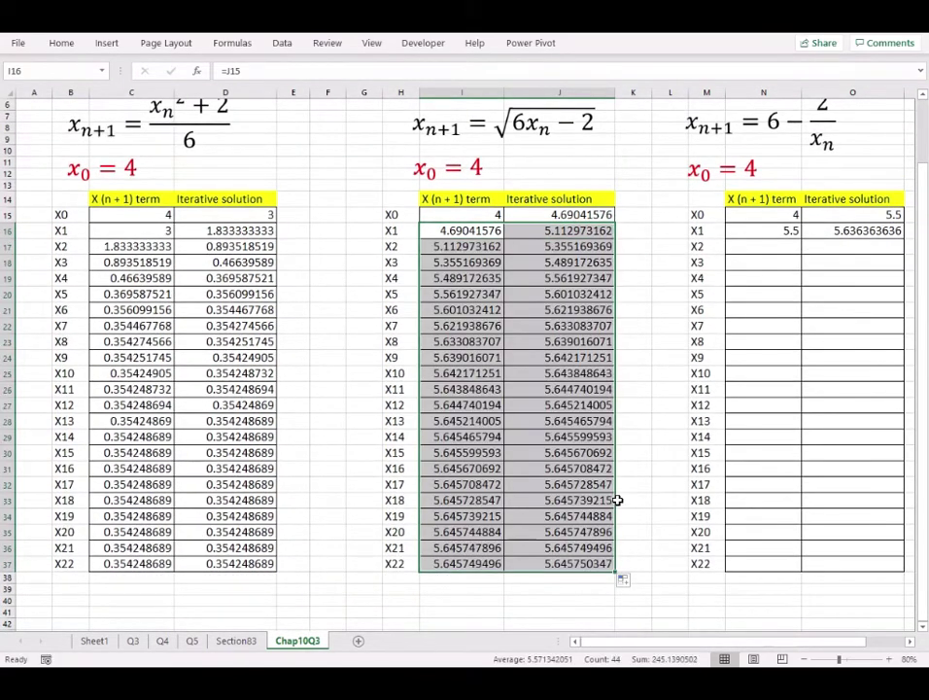
{"action": "key", "text": "Down"}
{"action": "key", "text": "Down"}
{"action": "key", "text": "Down"}
{"action": "key", "text": "Down"}
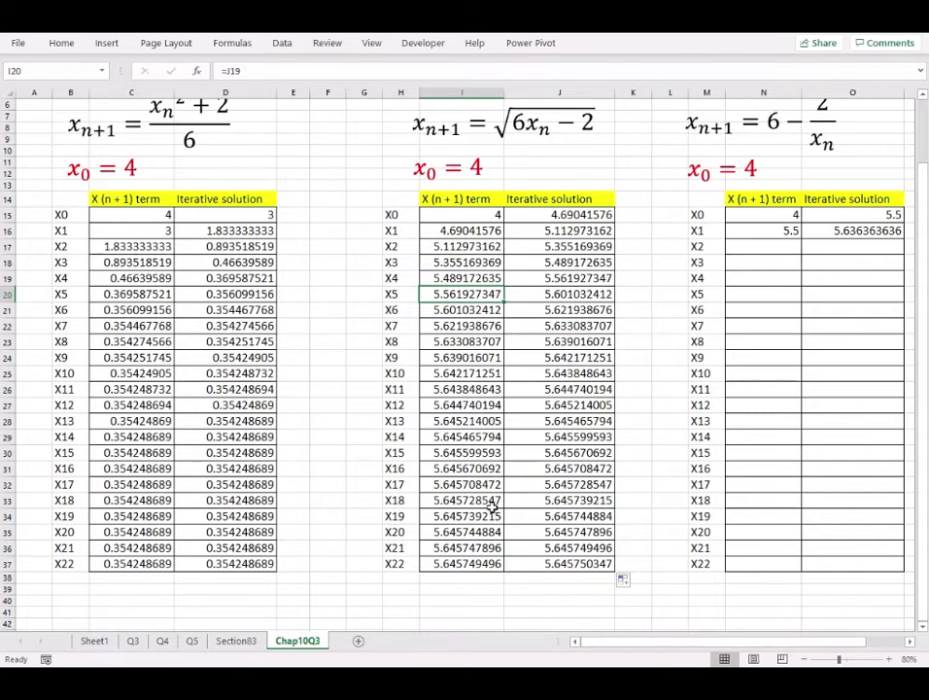
{"action": "left_click_drag", "start_coordinate": [490, 552], "coordinate": [462, 564]}
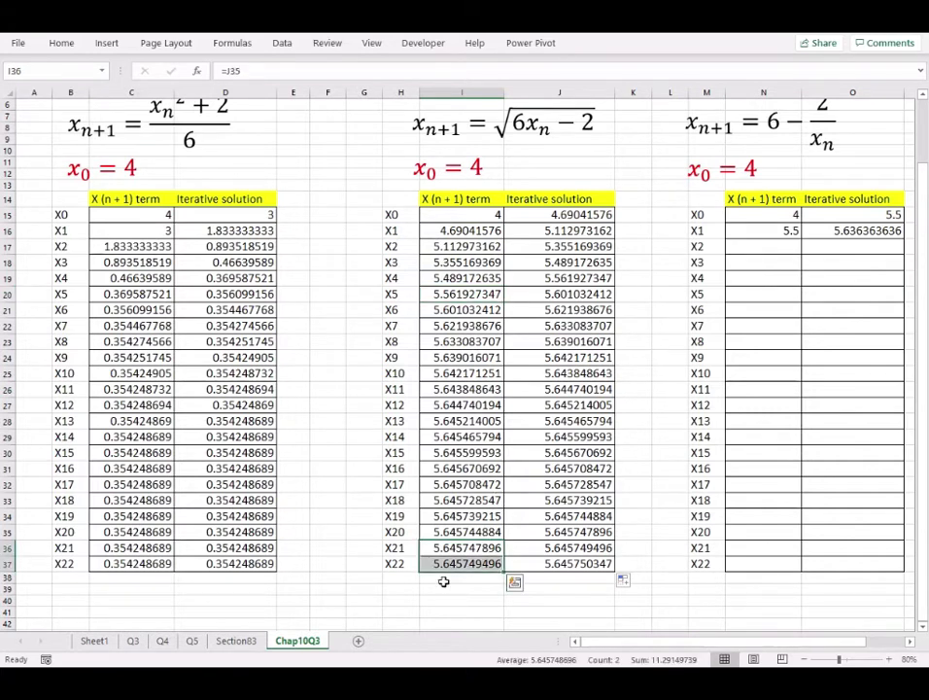
- Extend the second table's formulas in columns I and J from the X22 row down to row 46 and compare the final terms
{"action": "scroll", "coordinate": [571, 520], "scroll_direction": "down", "scroll_amount": 1}
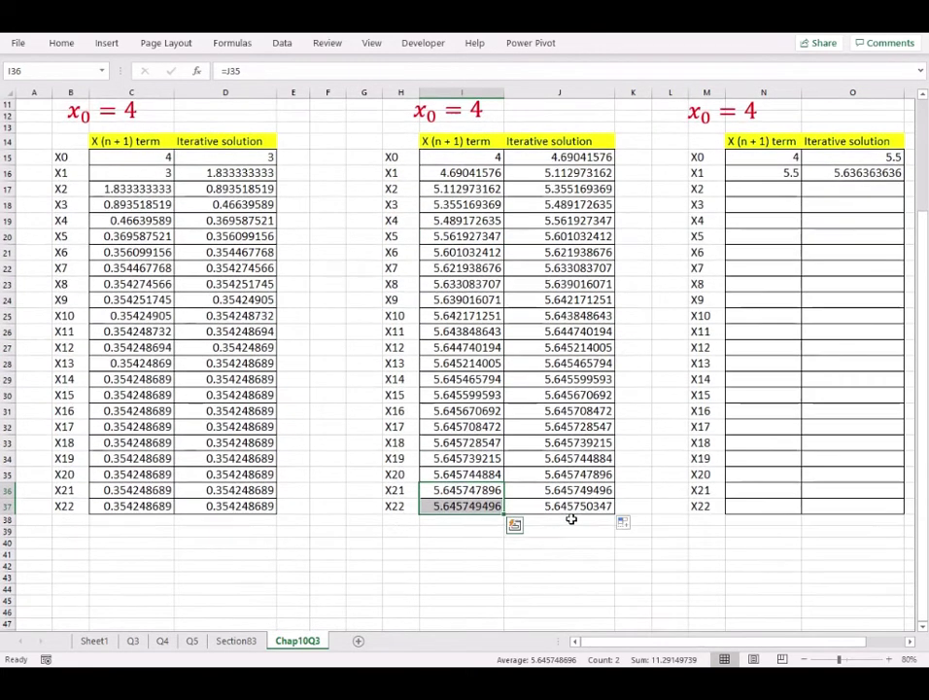
{"action": "scroll", "coordinate": [566, 520], "scroll_direction": "down", "scroll_amount": 5}
{"action": "left_click_drag", "start_coordinate": [473, 267], "coordinate": [622, 427]}
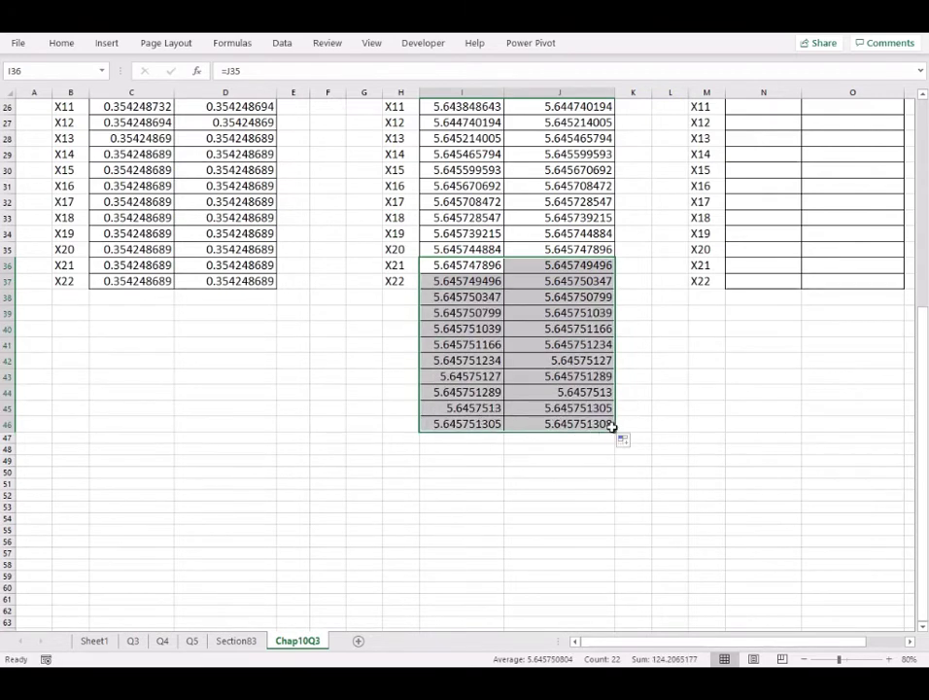
{"action": "left_click_drag", "start_coordinate": [481, 409], "coordinate": [481, 420]}
- Examine the third table's starting value in N15 and the formulas in O15, N16 and O16
{"action": "scroll", "coordinate": [783, 216], "scroll_direction": "up", "scroll_amount": 7}
{"action": "left_click", "coordinate": [783, 216]}
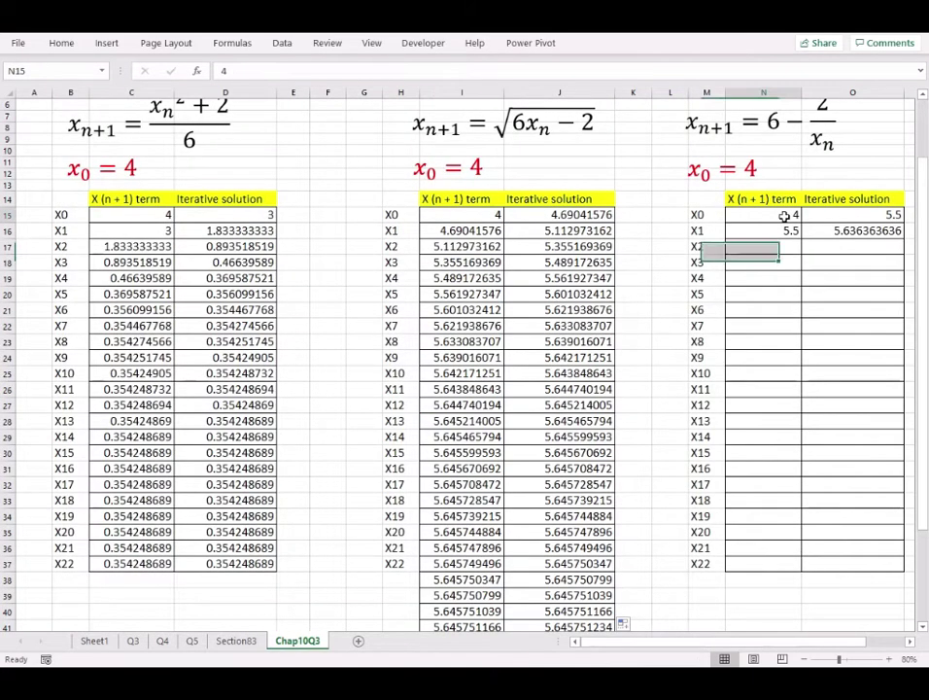
{"action": "left_click", "coordinate": [908, 643]}
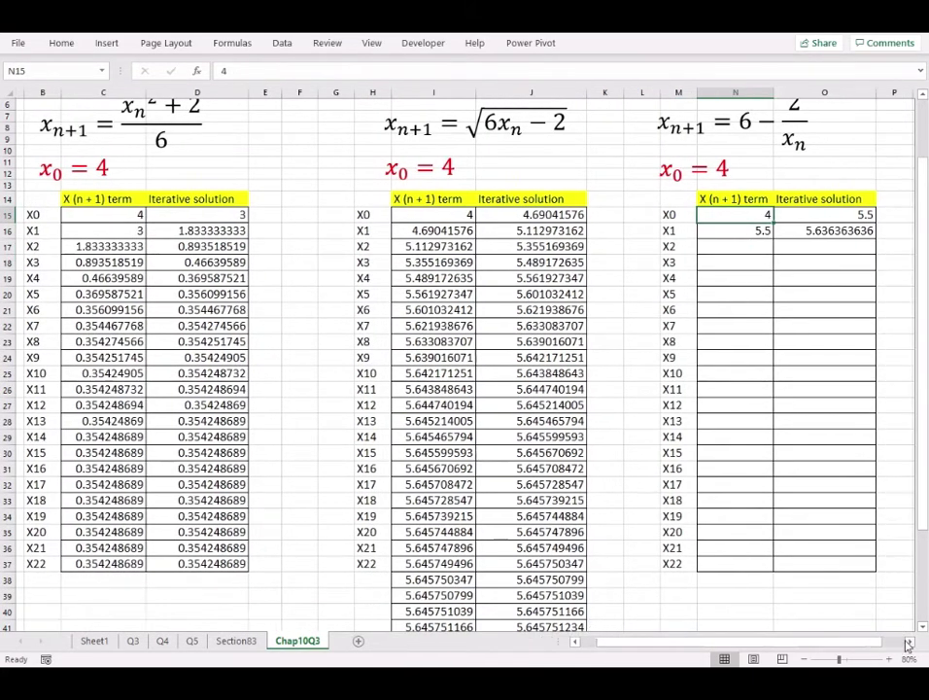
{"action": "left_click", "coordinate": [907, 642]}
{"action": "scroll", "coordinate": [819, 376], "scroll_direction": "up", "scroll_amount": 2}
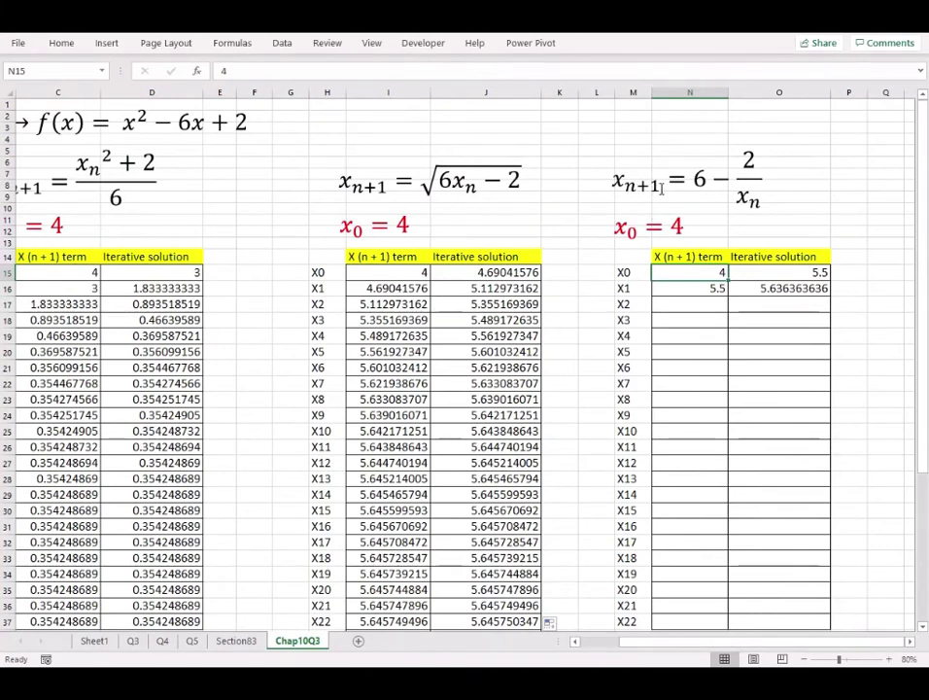
{"action": "left_click", "coordinate": [802, 275]}
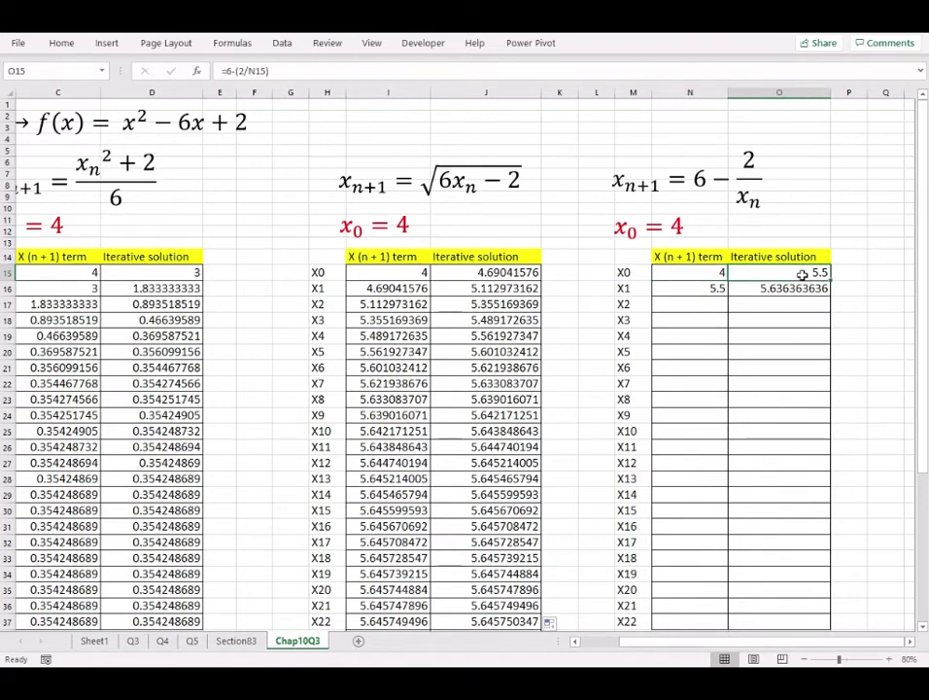
{"action": "double_click", "coordinate": [801, 274]}
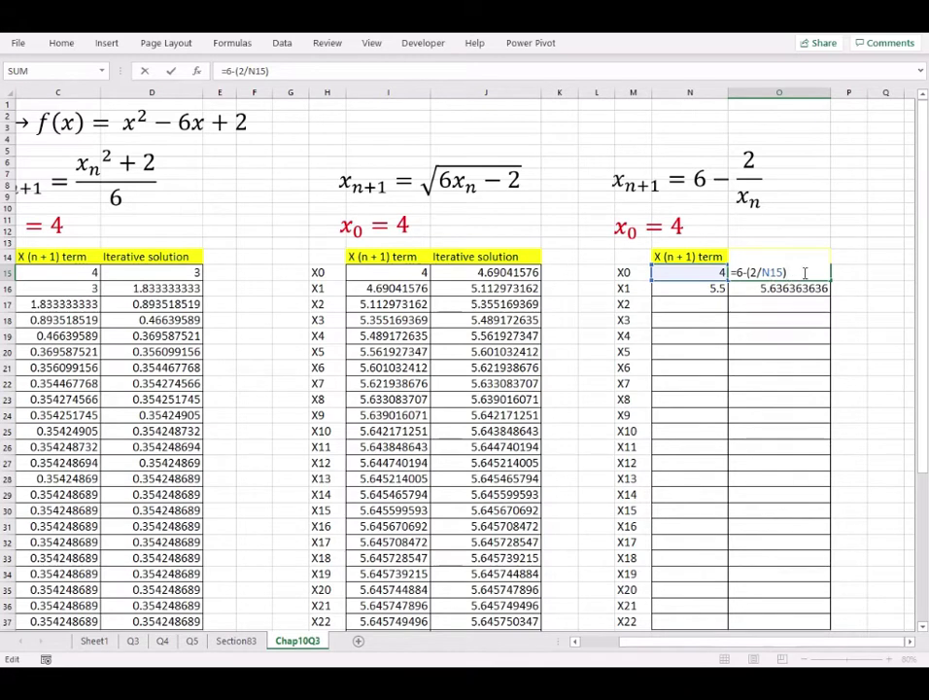
{"action": "key", "text": "Return"}
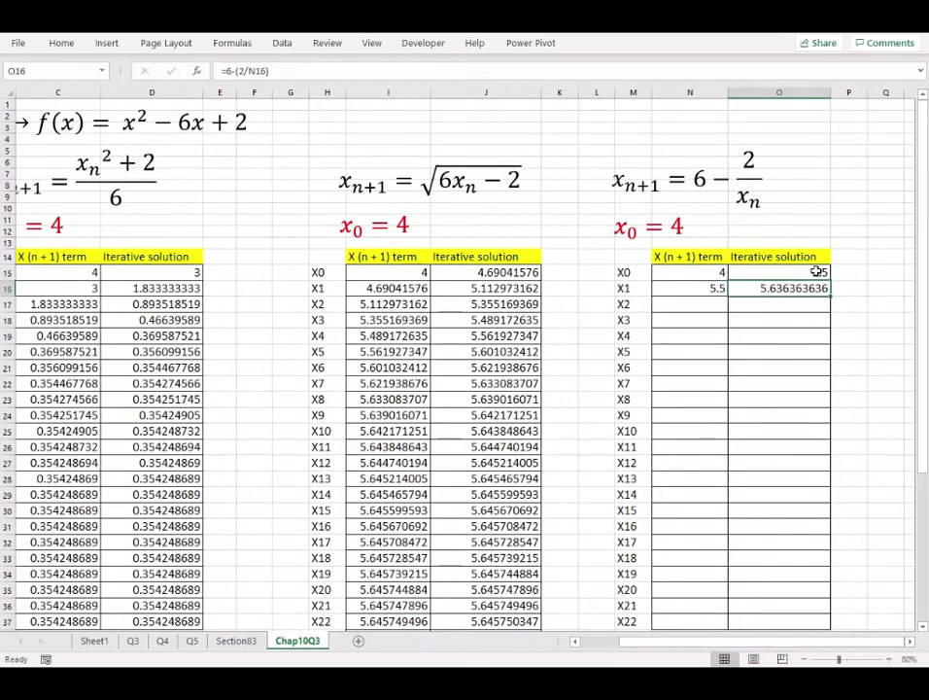
{"action": "left_click", "coordinate": [788, 272]}
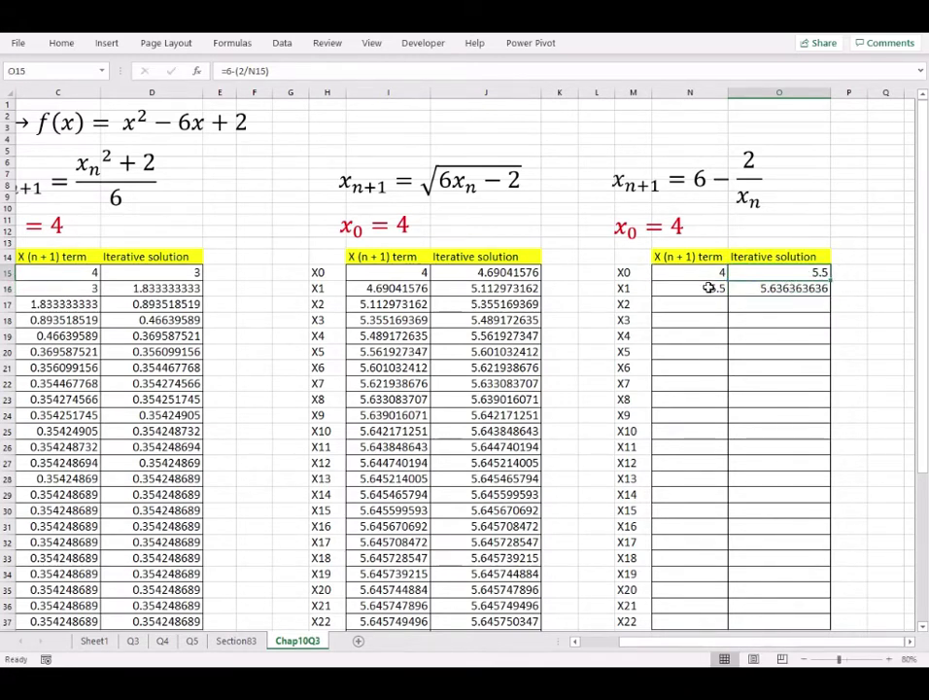
{"action": "left_click", "coordinate": [709, 287]}
{"action": "left_click", "coordinate": [819, 273]}
{"action": "left_click", "coordinate": [804, 289]}
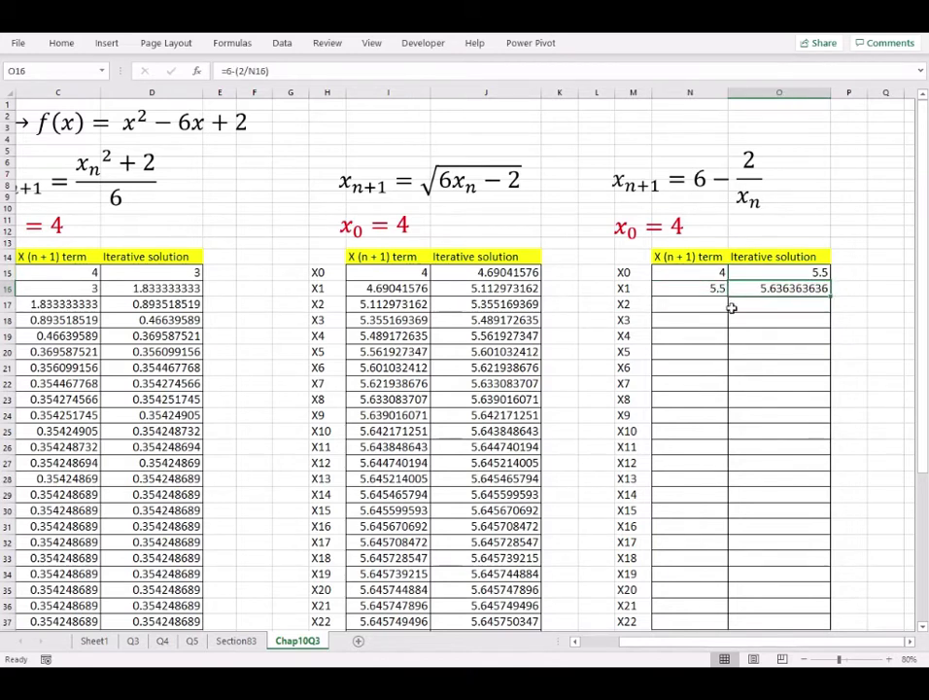
- Fill the third table's X1 formulas in N16:O16 down to the X22 row and compare the terms from X9 to X22
{"action": "left_click_drag", "start_coordinate": [711, 290], "coordinate": [826, 629]}
{"action": "left_click", "coordinate": [736, 509]}
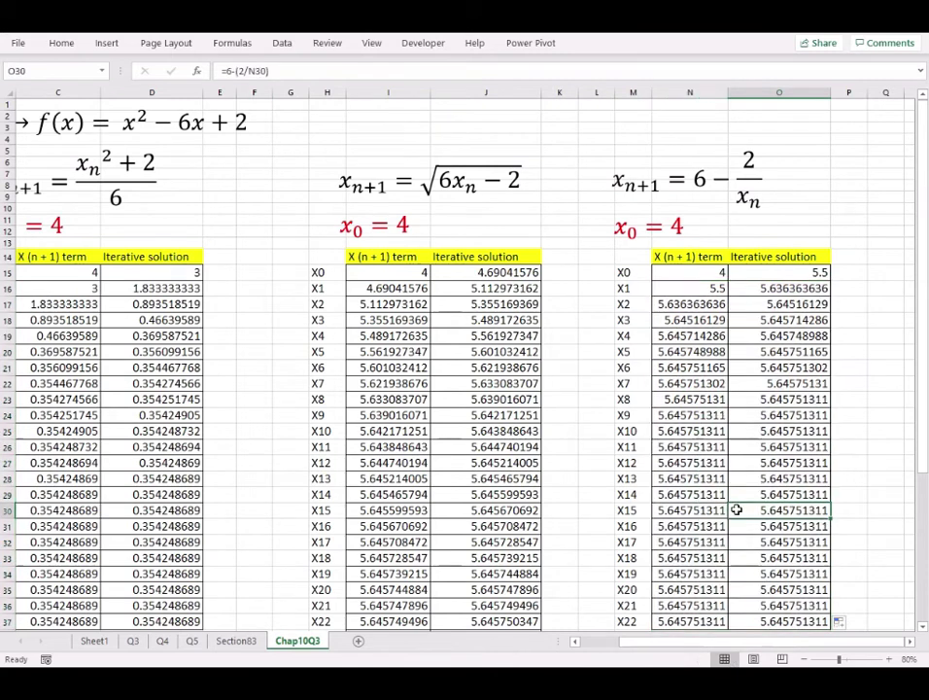
{"action": "left_click", "coordinate": [701, 416]}
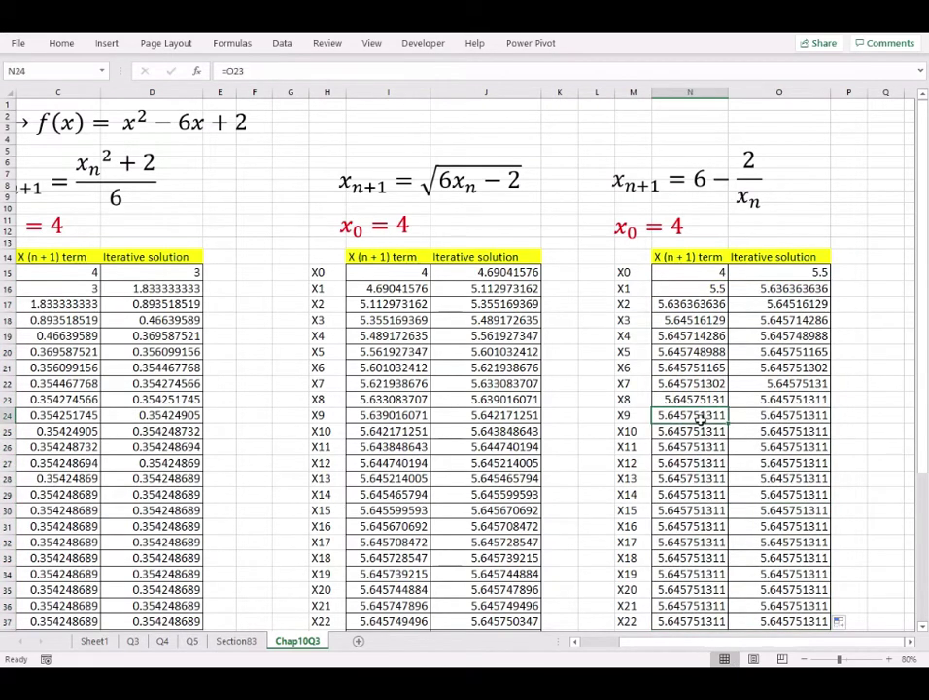
{"action": "left_click_drag", "start_coordinate": [702, 417], "coordinate": [717, 616]}
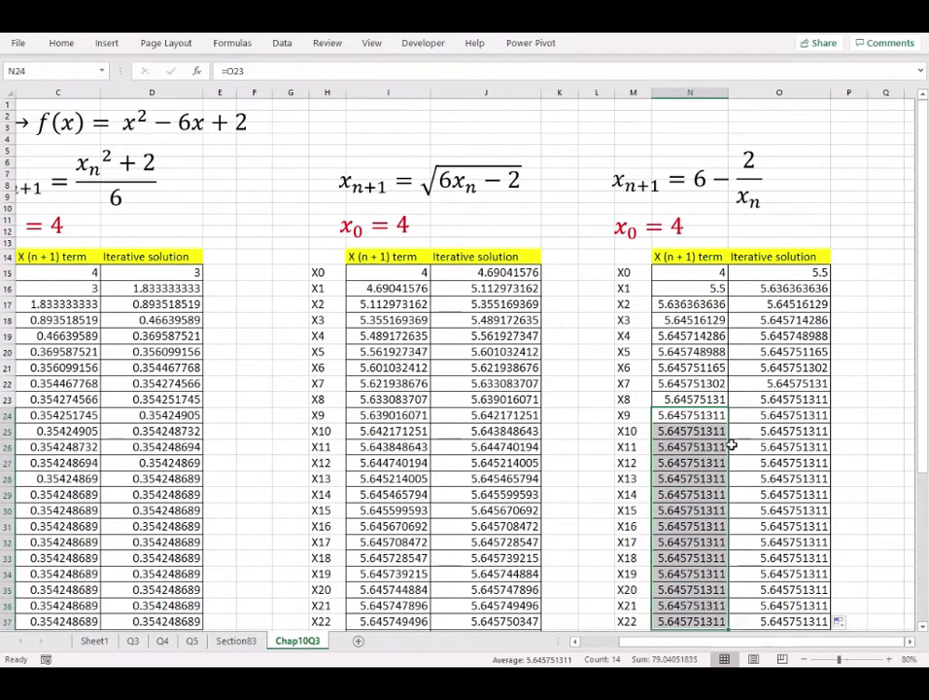
{"action": "left_click", "coordinate": [884, 497]}
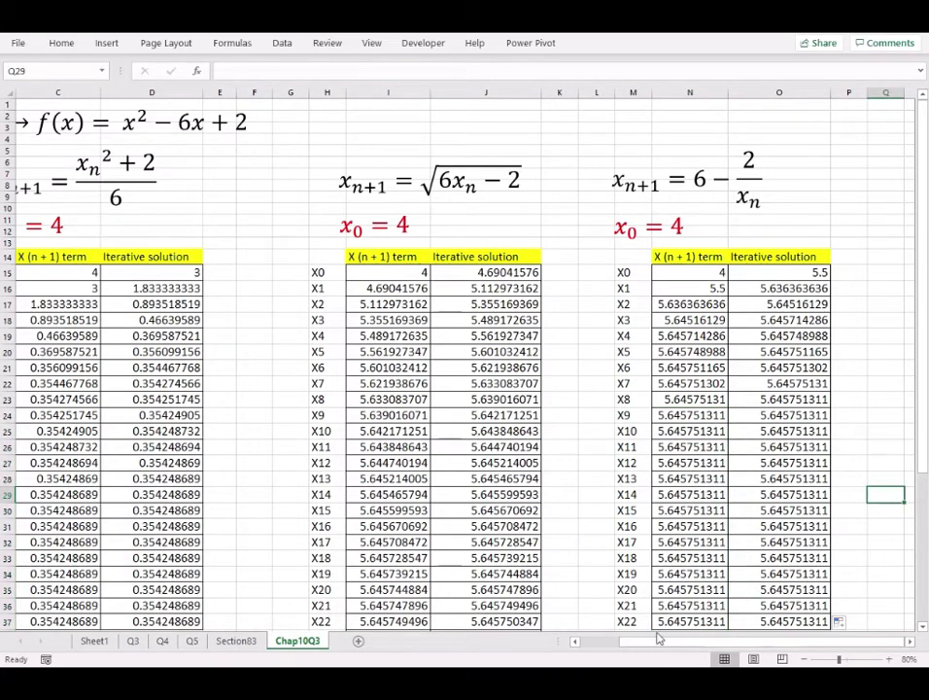
{"action": "scroll", "coordinate": [248, 416], "scroll_direction": "left", "scroll_amount": 2}
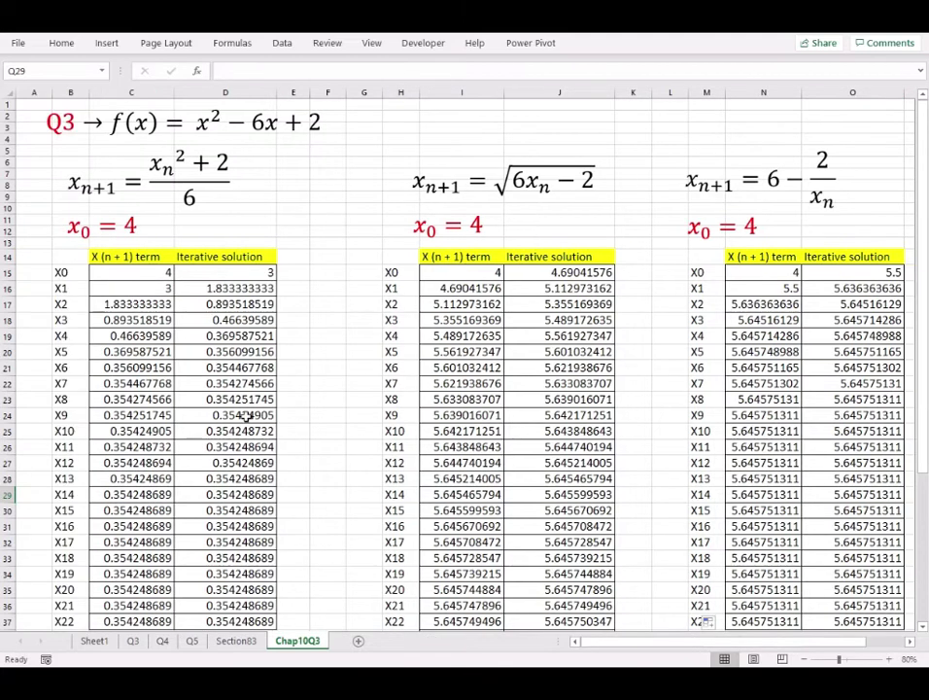
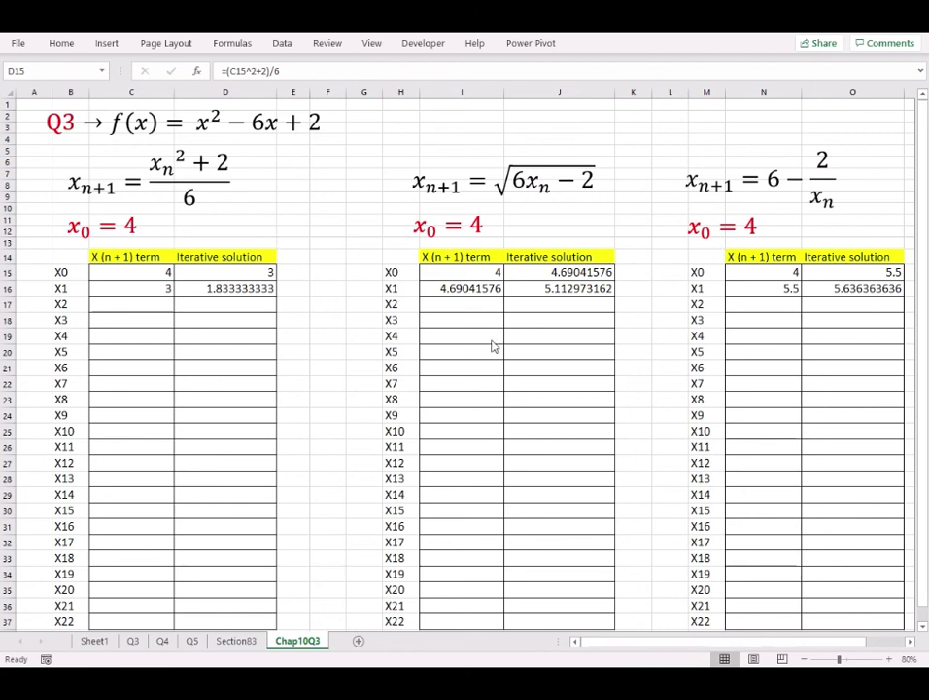
- Examine the first table's starting value in C15 and the formulas in D15, C16 and D16
{"action": "left_click", "coordinate": [142, 272]}
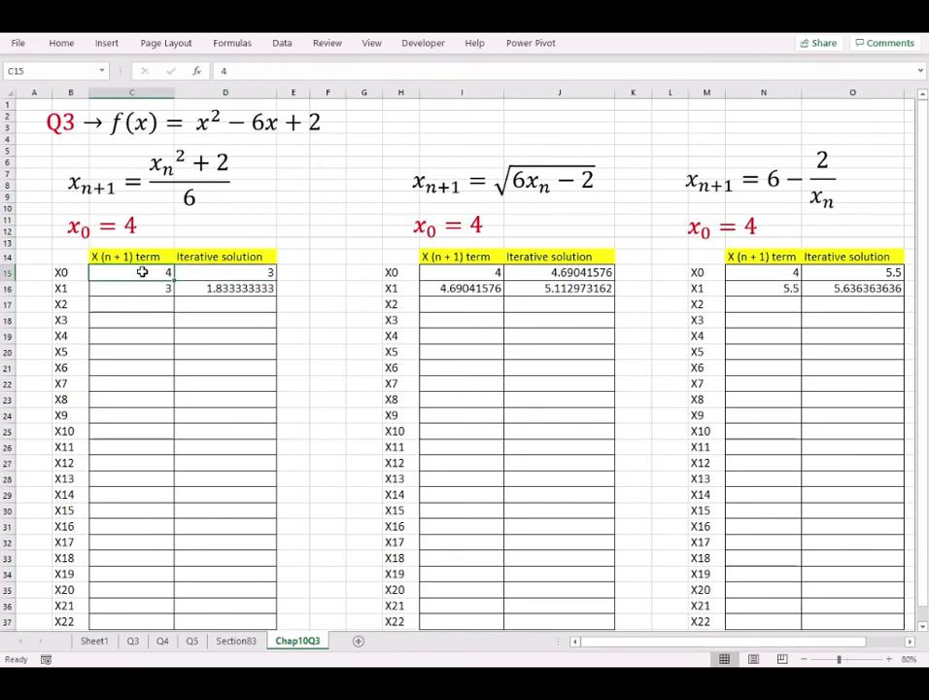
{"action": "left_click", "coordinate": [246, 274]}
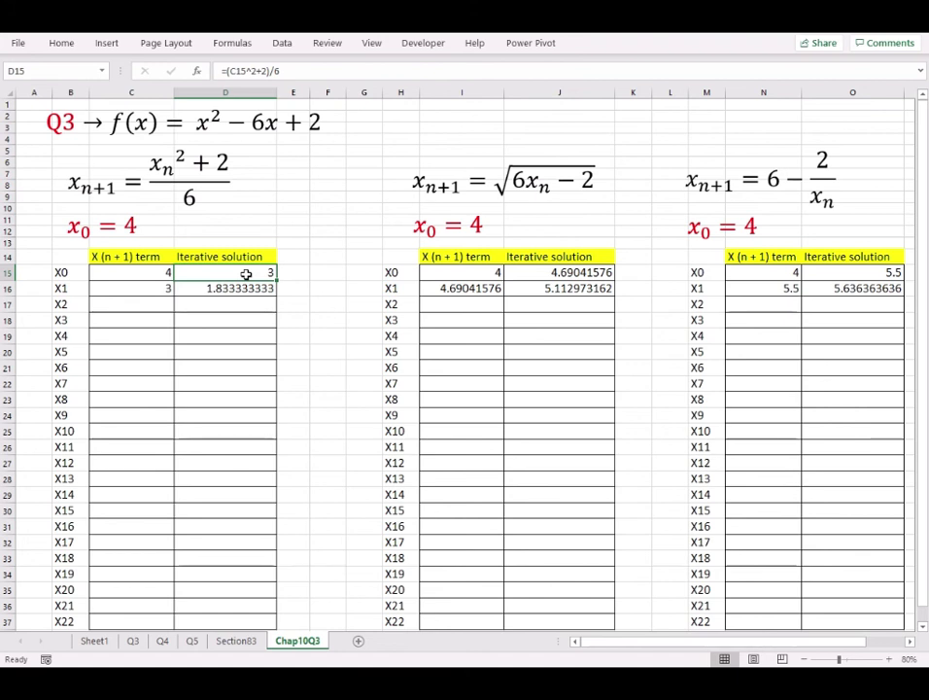
{"action": "double_click", "coordinate": [245, 274]}
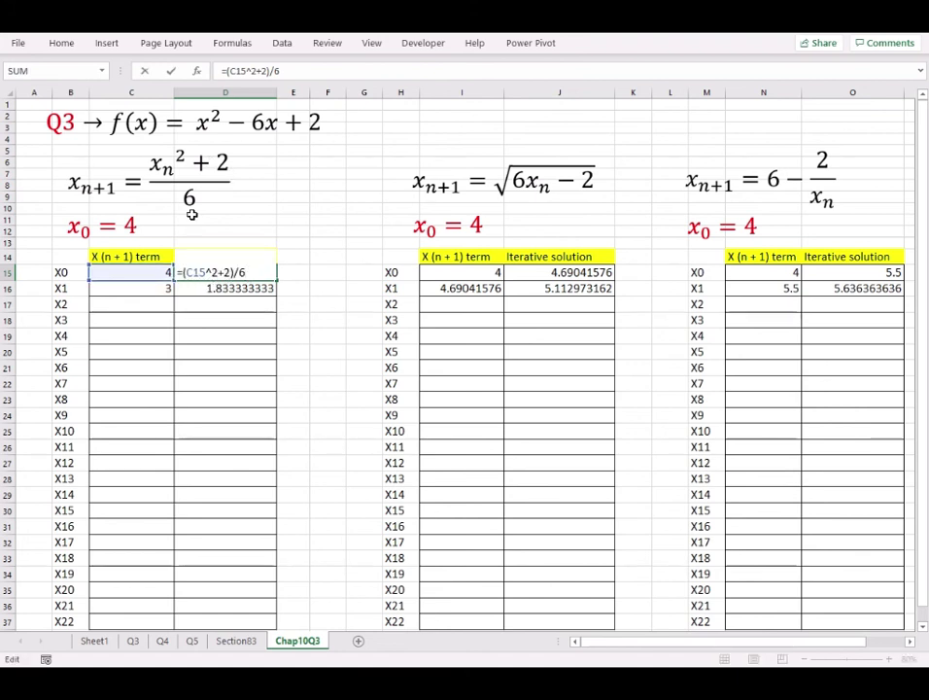
{"action": "key", "text": "Return"}
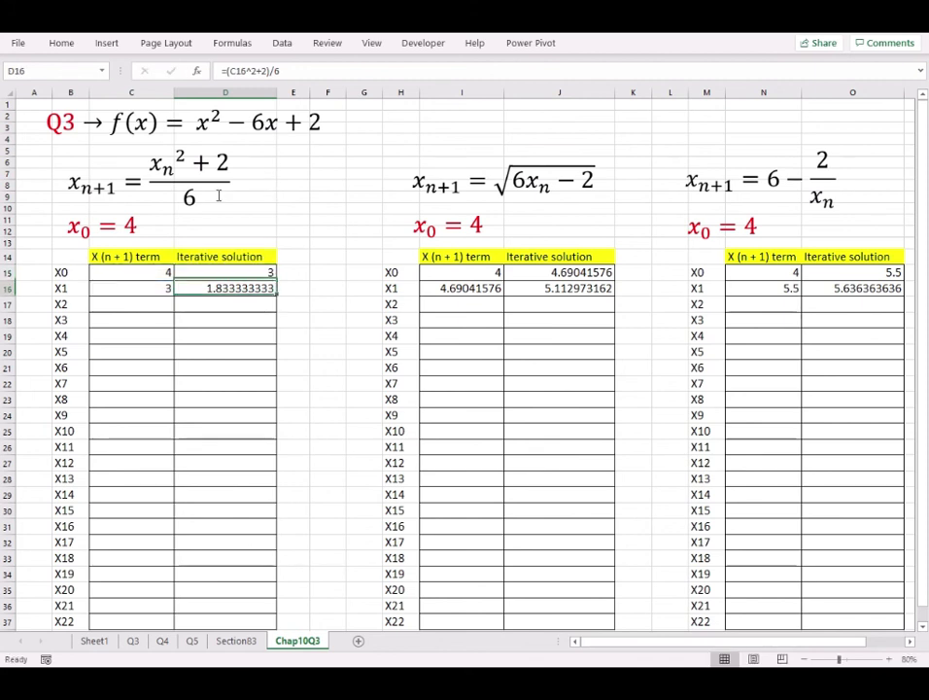
{"action": "left_click", "coordinate": [172, 289]}
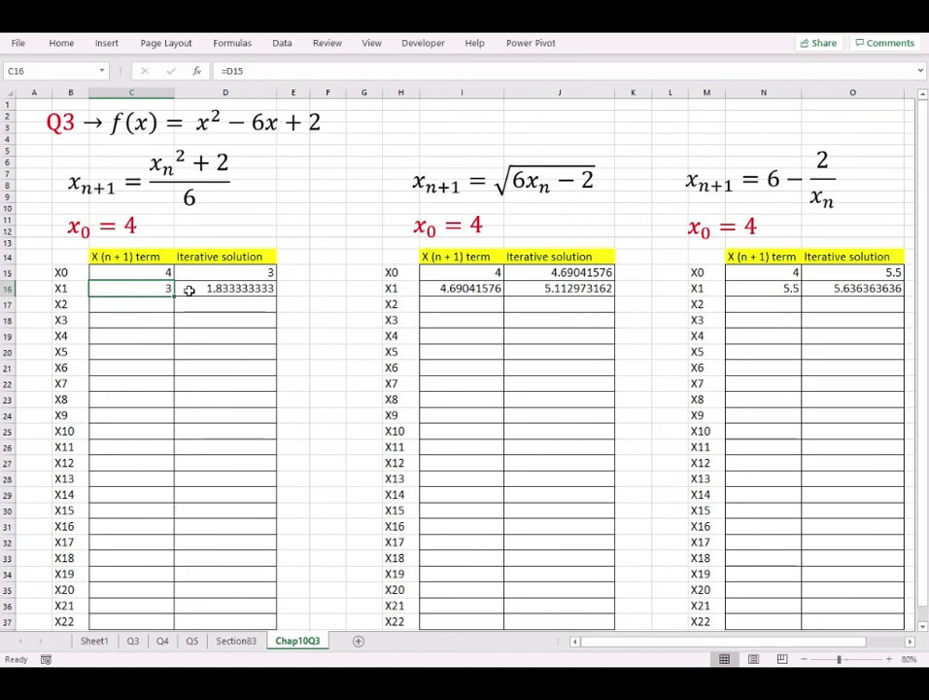
{"action": "key", "text": "F2"}
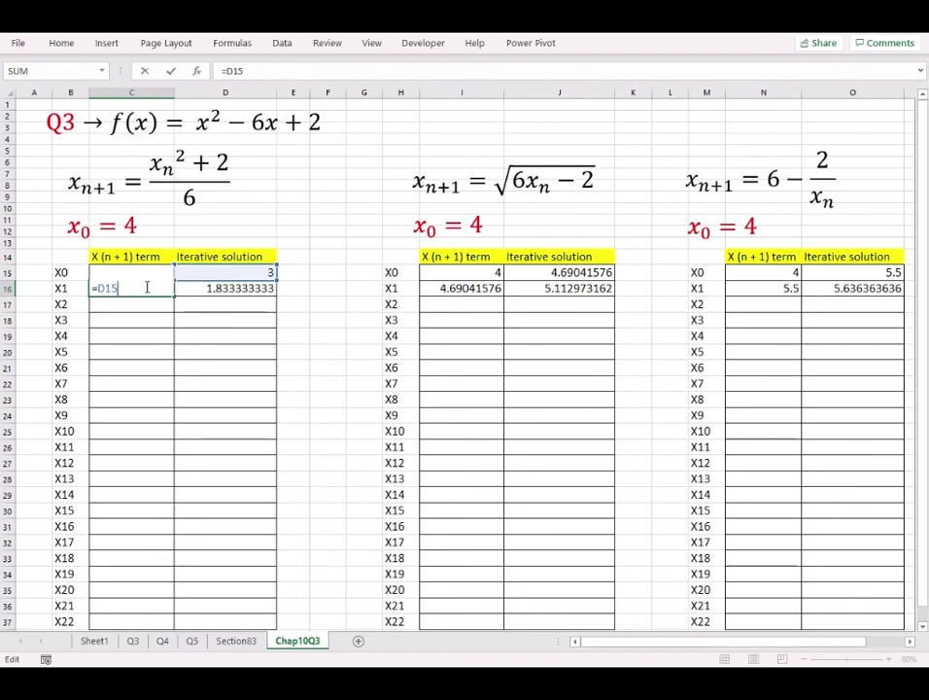
{"action": "key", "text": "Return"}
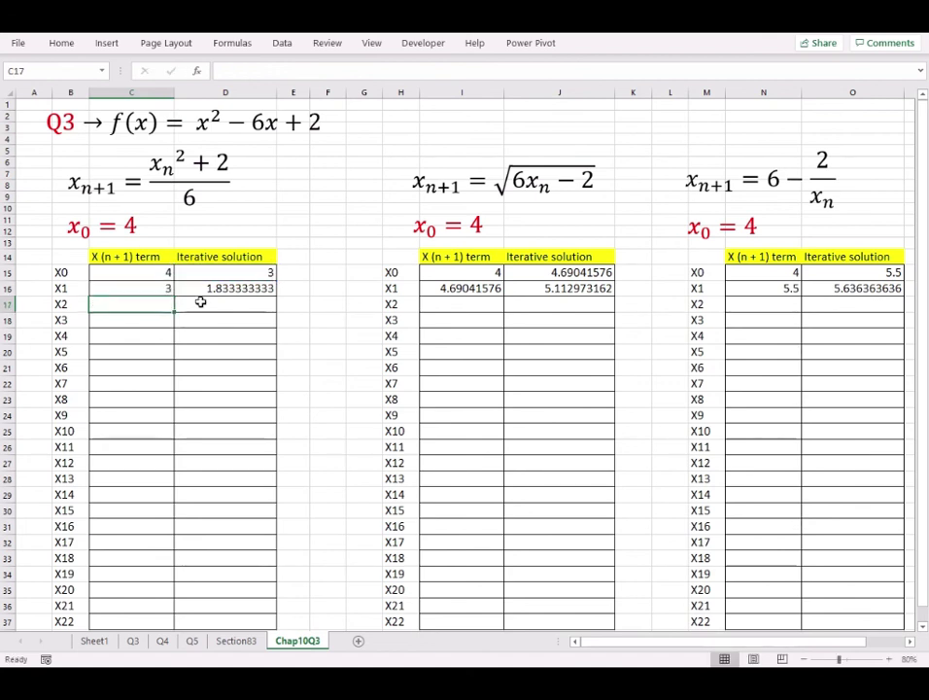
{"action": "left_click", "coordinate": [226, 274]}
{"action": "left_click", "coordinate": [234, 288]}
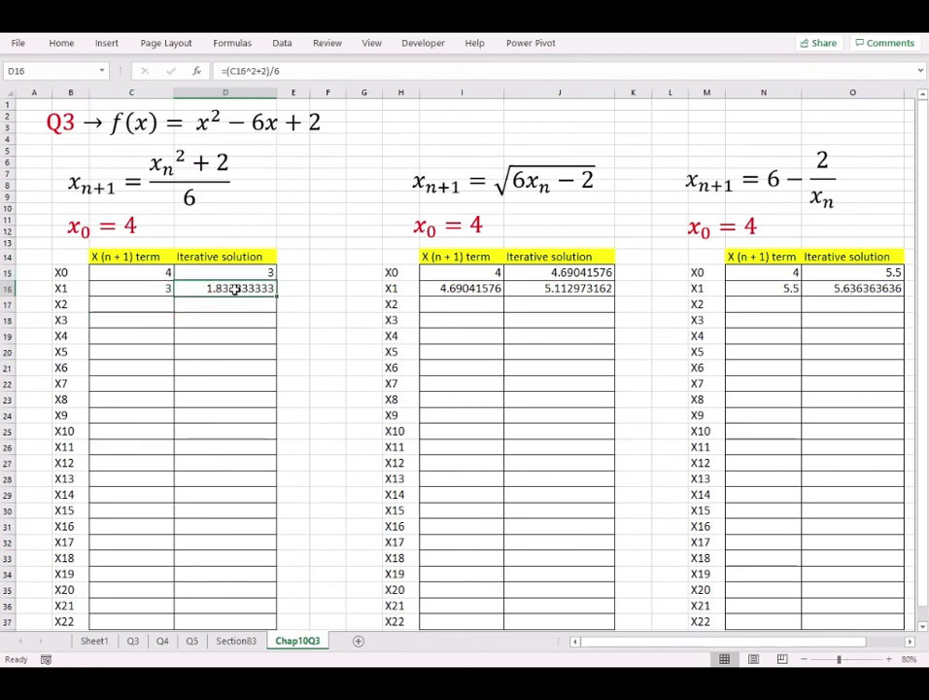
{"action": "double_click", "coordinate": [234, 289]}
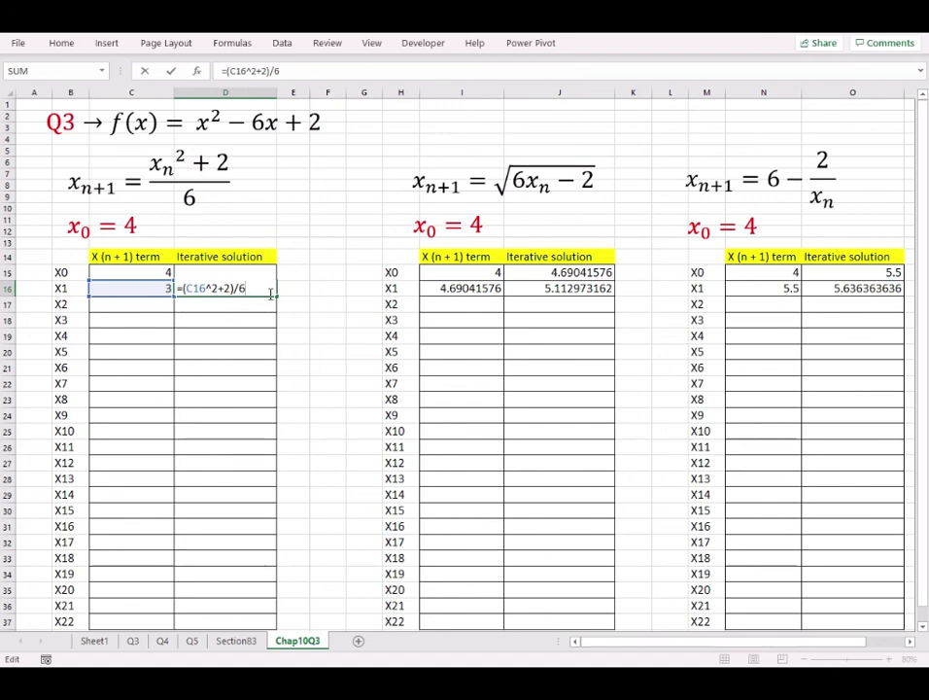
{"action": "key", "text": "Return"}
- Fill the first table's X1 formulas in C16:D16 down to the X22 row and compare the X21 and X22 terms
{"action": "left_click_drag", "start_coordinate": [136, 288], "coordinate": [223, 289]}
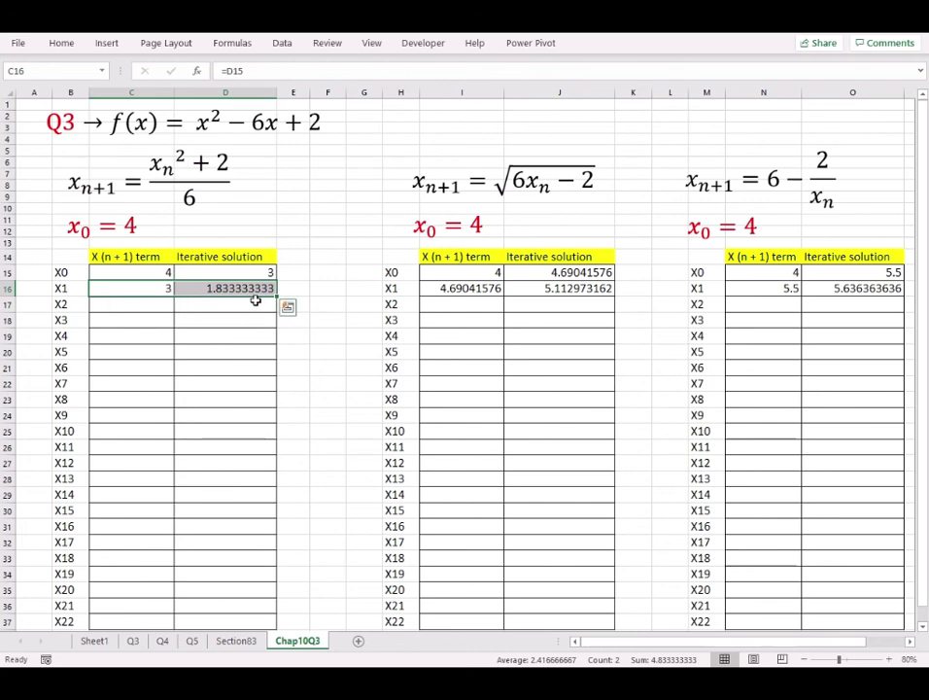
{"action": "left_click_drag", "start_coordinate": [277, 296], "coordinate": [270, 627]}
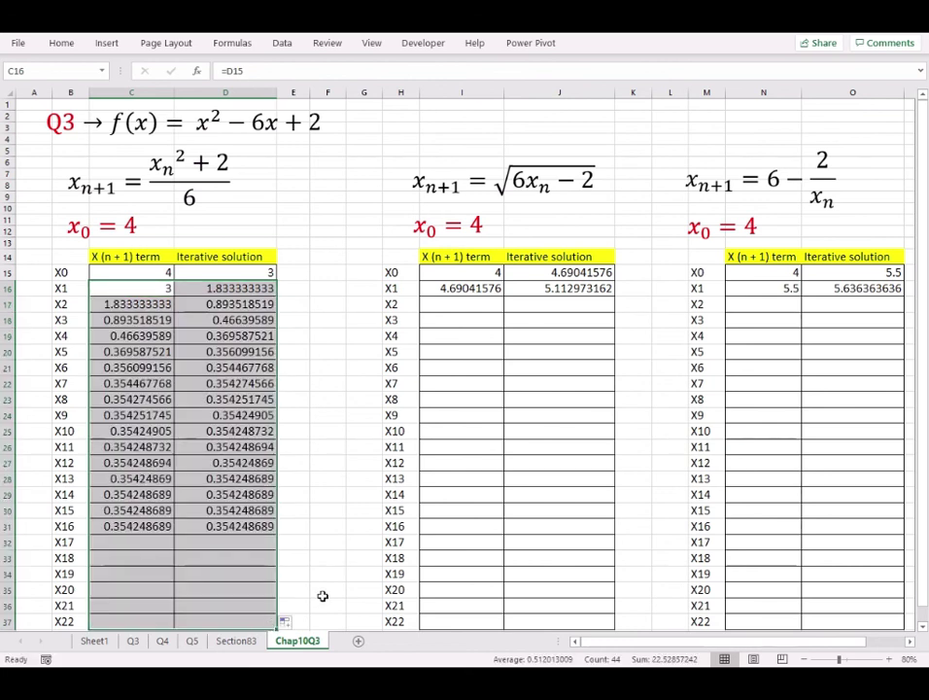
{"action": "left_click", "coordinate": [131, 493]}
{"action": "left_click", "coordinate": [139, 303]}
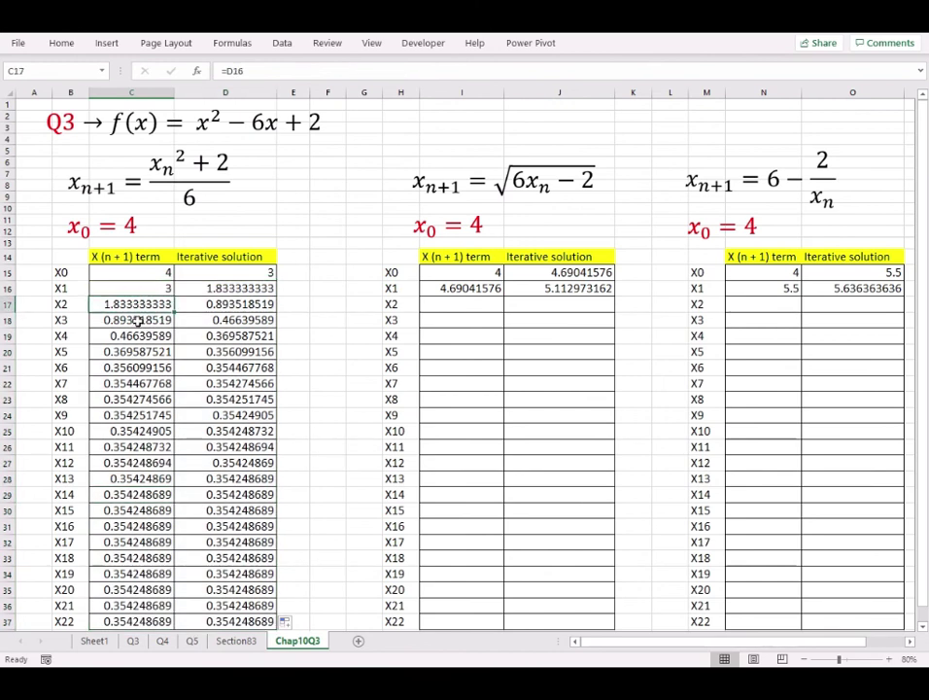
{"action": "left_click", "coordinate": [136, 320]}
{"action": "left_click", "coordinate": [131, 335]}
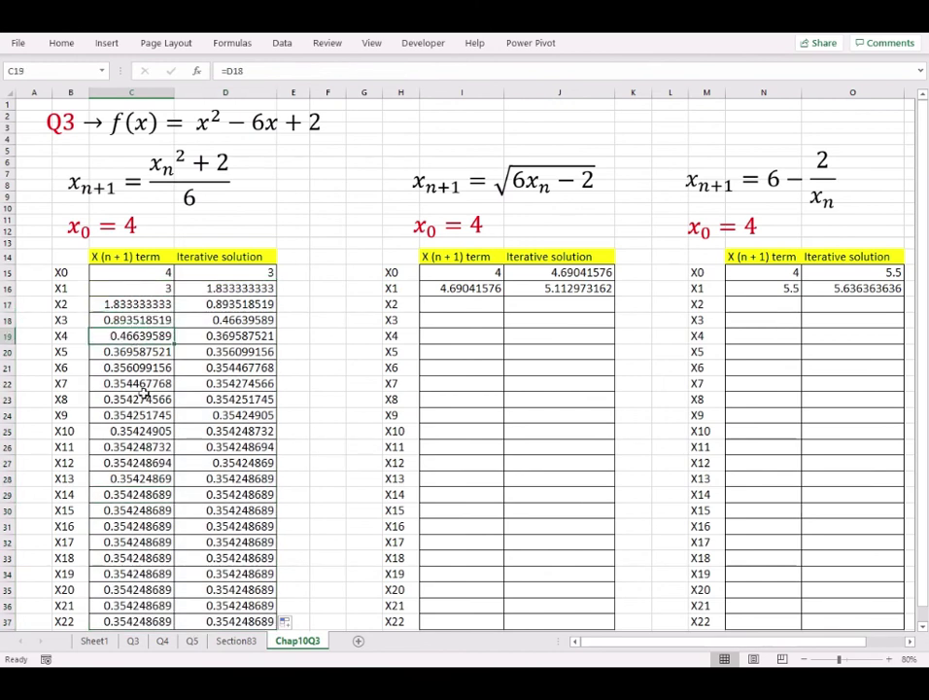
{"action": "left_click", "coordinate": [149, 620]}
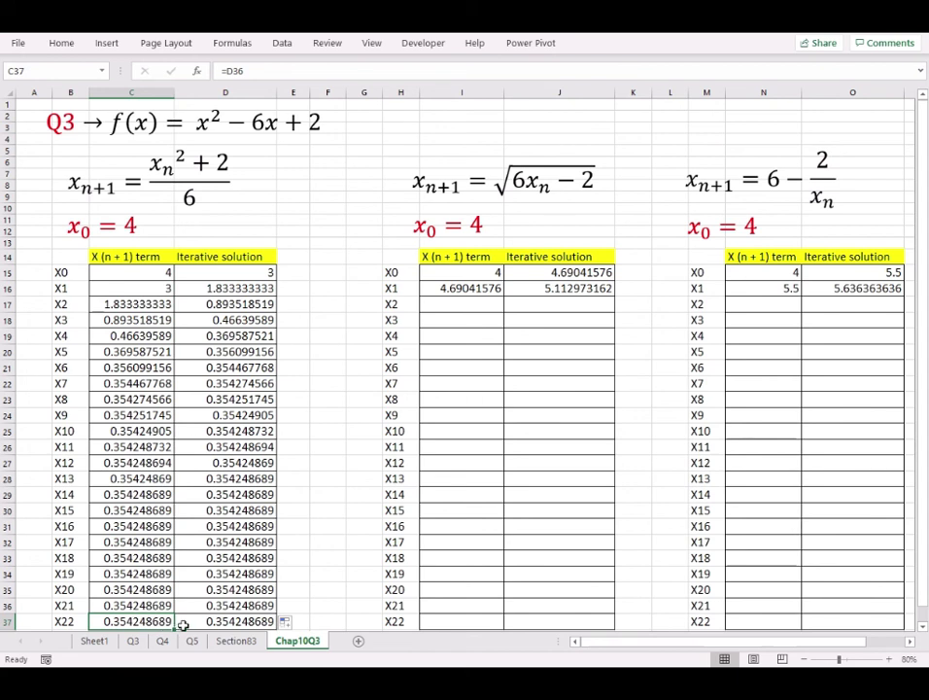
{"action": "left_click_drag", "start_coordinate": [167, 605], "coordinate": [166, 616]}
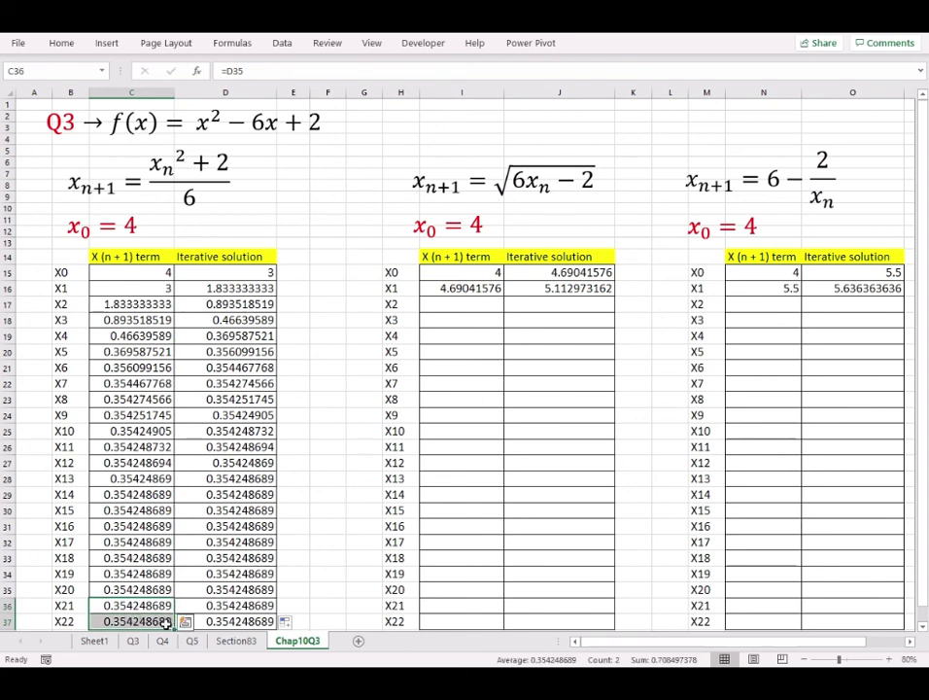
- Examine the second table's starting value in I15 and the formulas in J15 and I16
{"action": "left_click", "coordinate": [553, 274]}
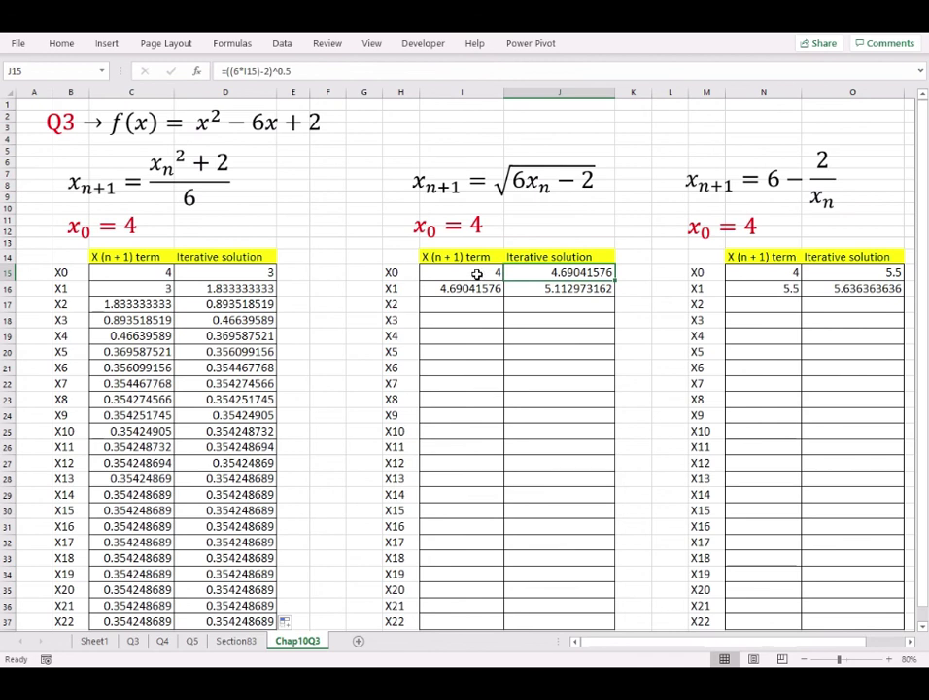
{"action": "left_click", "coordinate": [478, 275]}
{"action": "left_click", "coordinate": [570, 272]}
{"action": "double_click", "coordinate": [570, 270]}
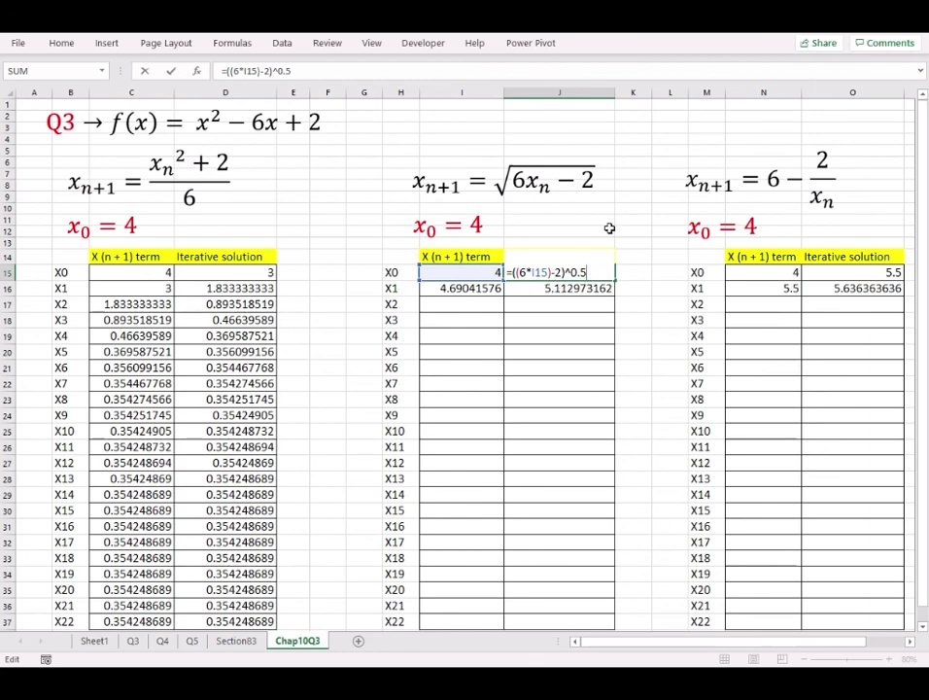
{"action": "key", "text": "Return"}
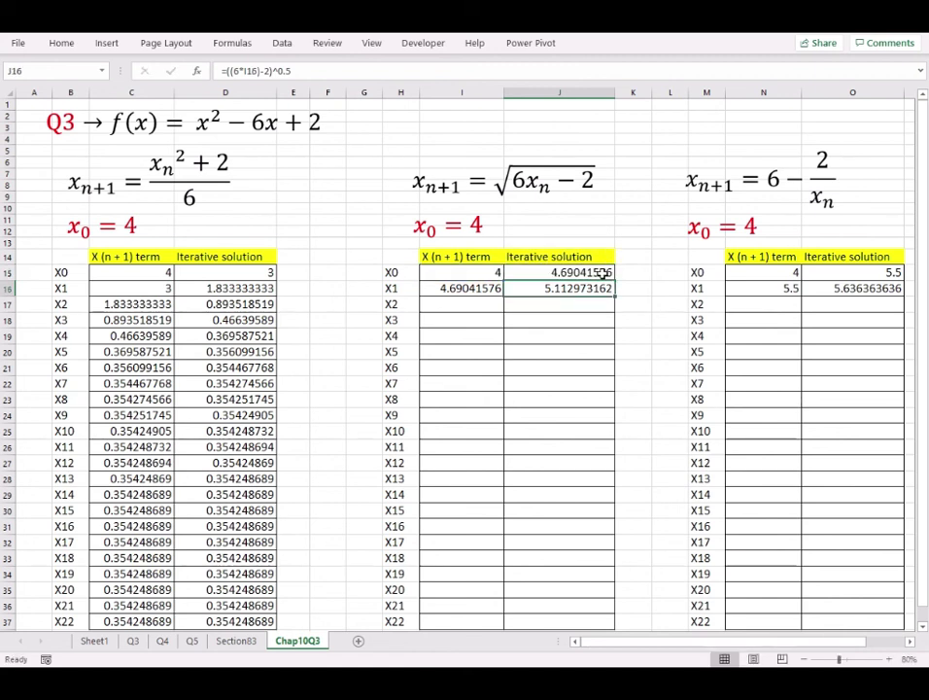
{"action": "left_click", "coordinate": [560, 273]}
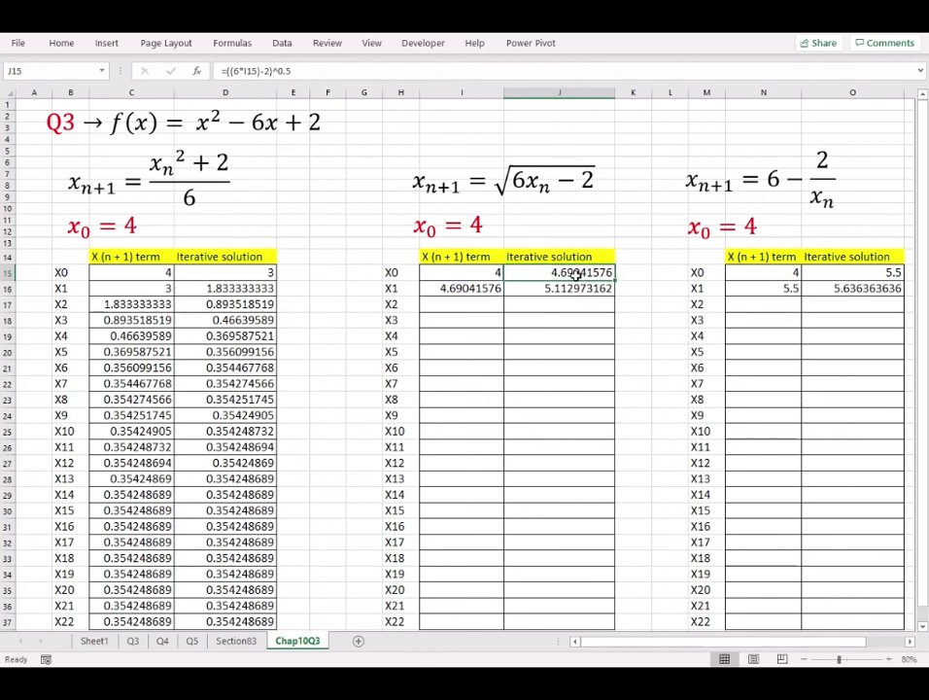
{"action": "left_click", "coordinate": [493, 288]}
{"action": "double_click", "coordinate": [493, 289]}
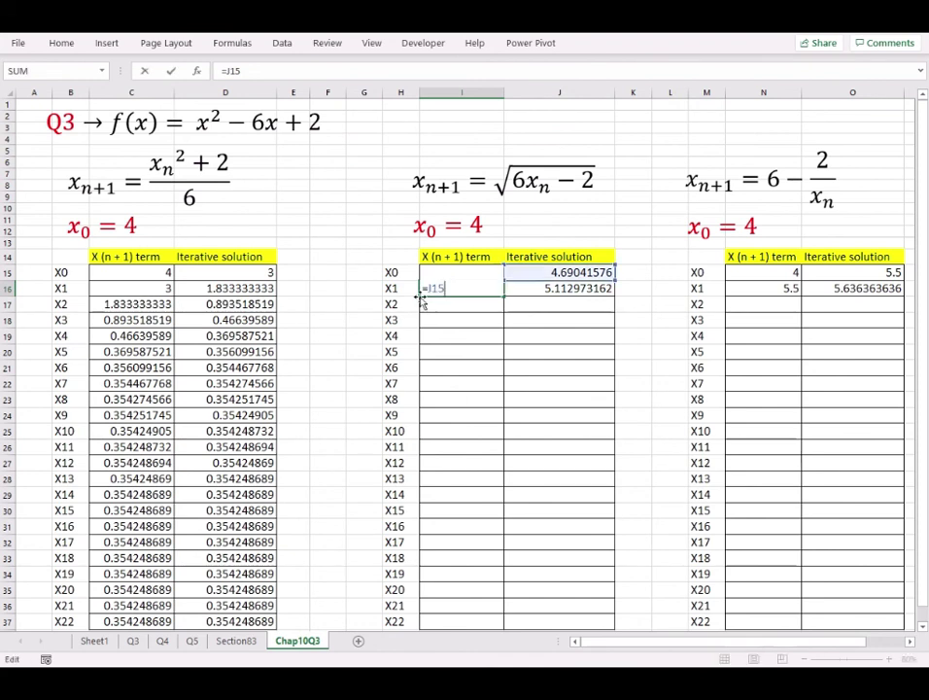
{"action": "key", "text": "Return"}
{"action": "left_click", "coordinate": [472, 287]}
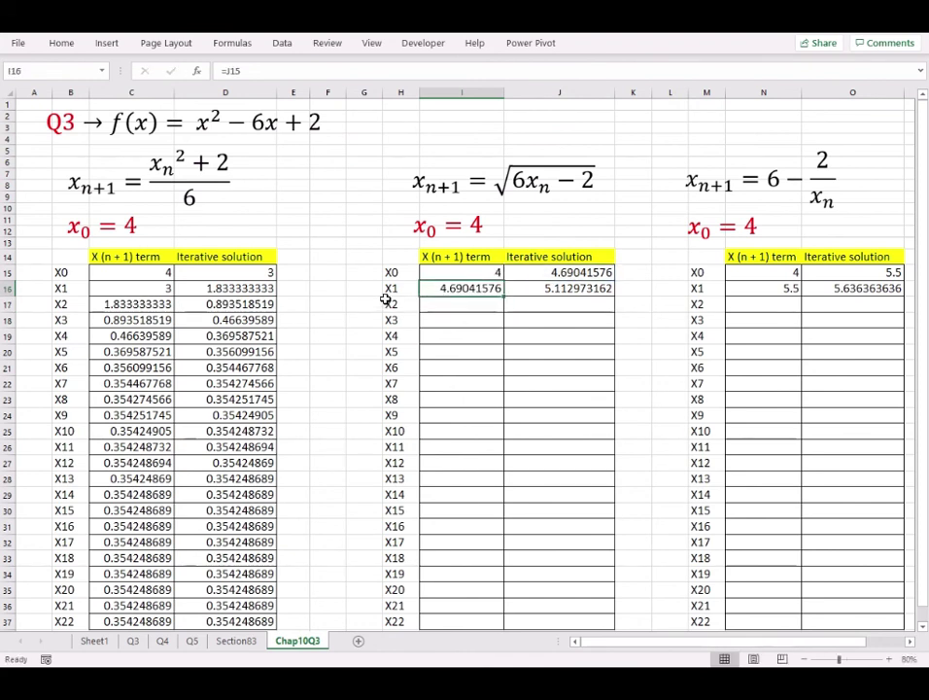
- Copy the second table's J15 formula down into J16 and inspect the copied formula's cell reference
{"action": "left_click", "coordinate": [390, 290]}
{"action": "left_click", "coordinate": [468, 291]}
{"action": "left_click", "coordinate": [583, 289]}
{"action": "left_click", "coordinate": [602, 272]}
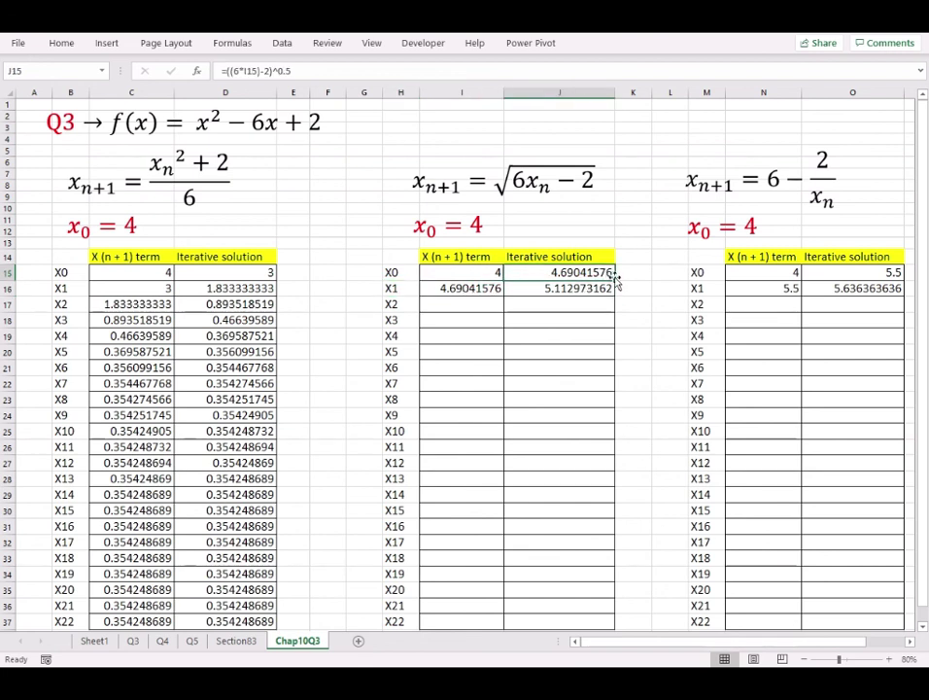
{"action": "left_click_drag", "start_coordinate": [613, 280], "coordinate": [613, 303]}
{"action": "left_click", "coordinate": [581, 291]}
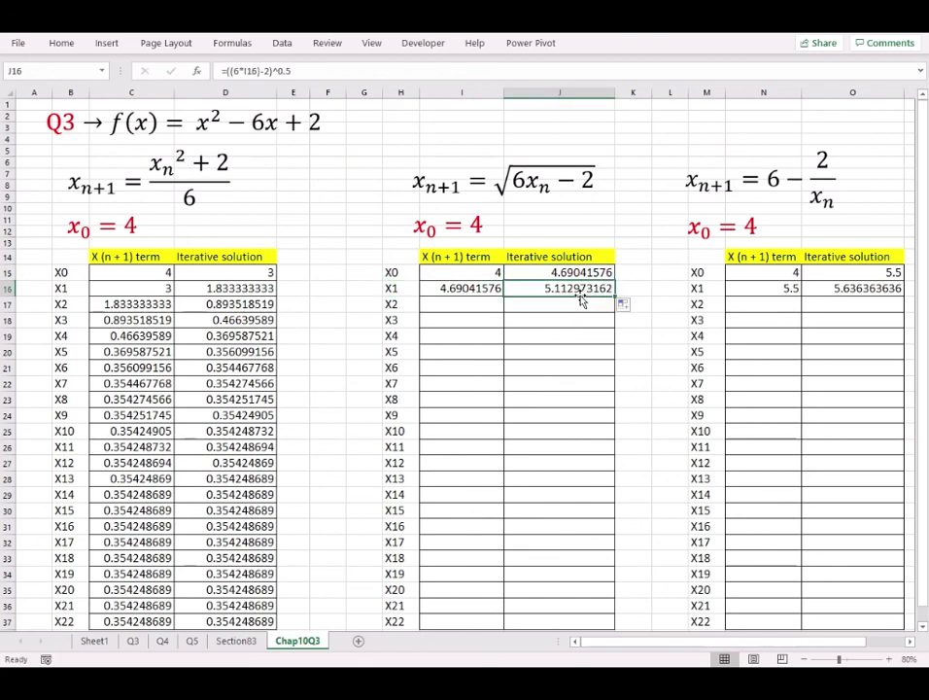
{"action": "double_click", "coordinate": [581, 293]}
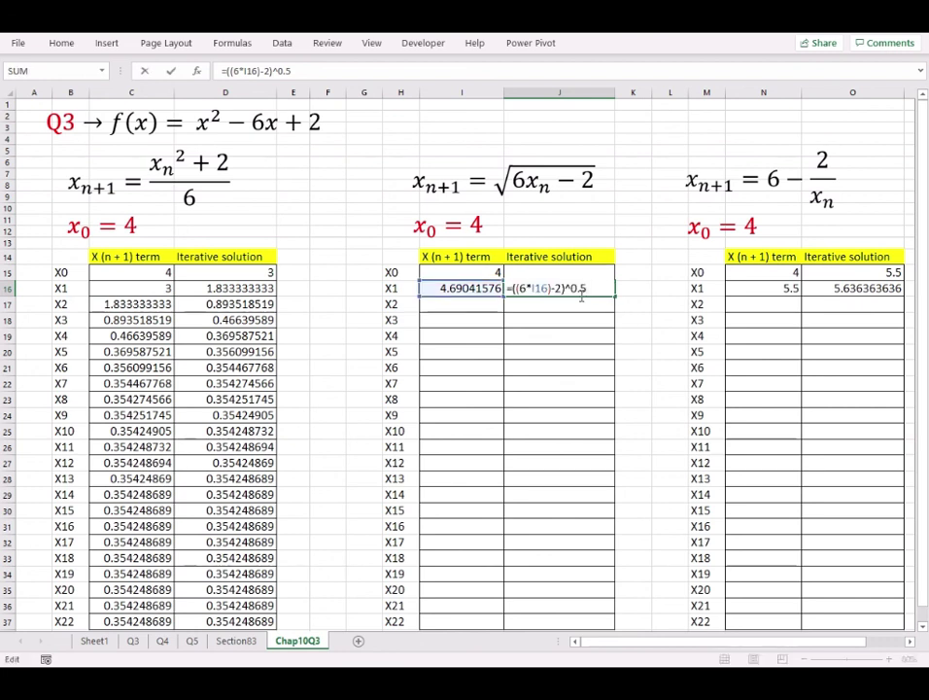
{"action": "key", "text": "Return"}
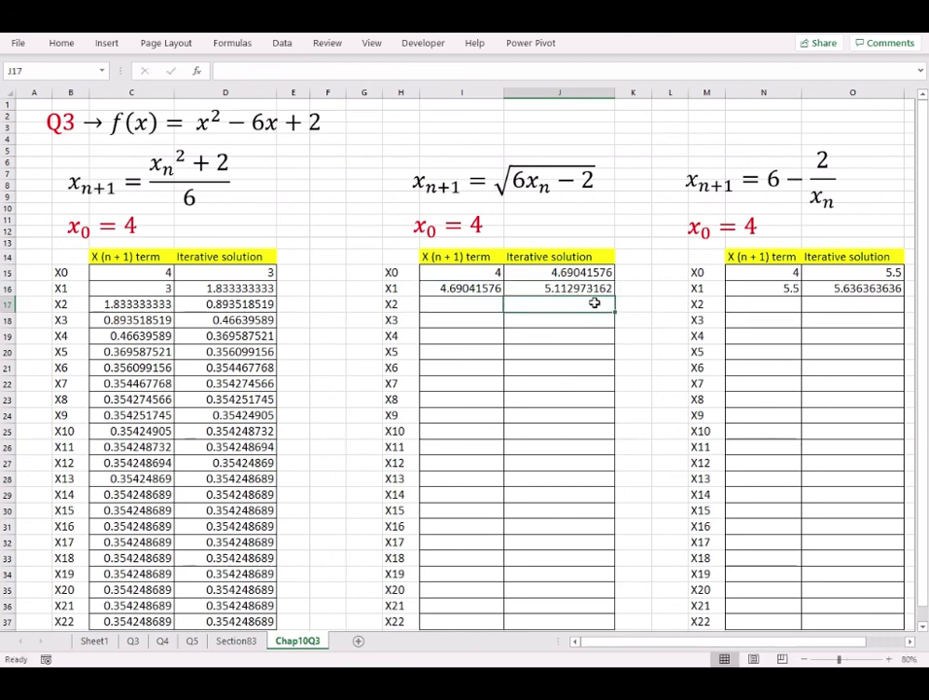
- Fill the second table's X1 formulas in I16:J16 down to the X22 row and compare the X21 and X22 terms
{"action": "left_click_drag", "start_coordinate": [465, 289], "coordinate": [544, 288]}
{"action": "left_click_drag", "start_coordinate": [614, 297], "coordinate": [594, 566]}
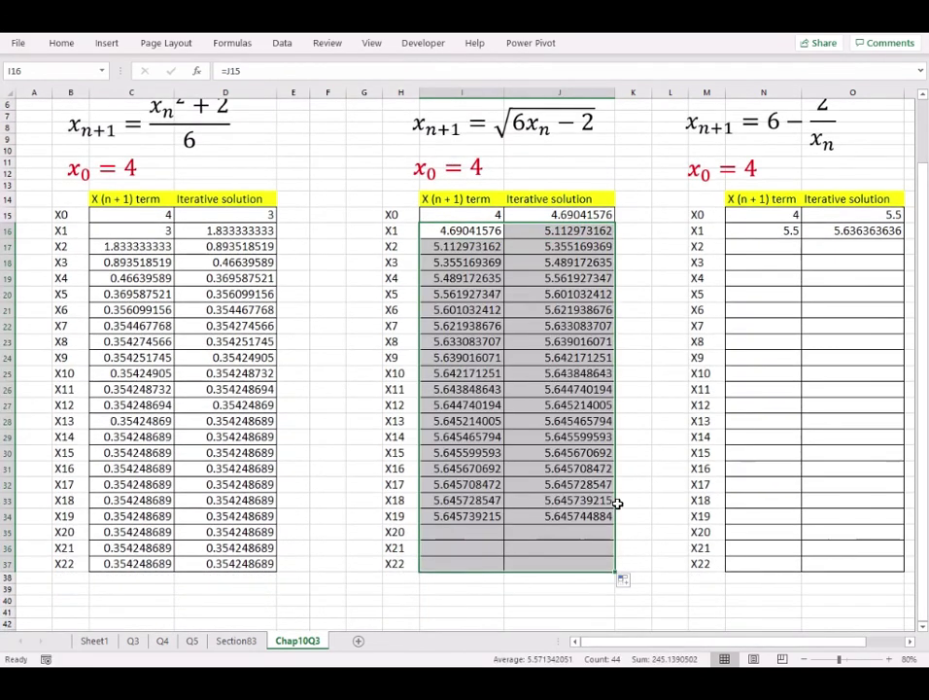
{"action": "left_click", "coordinate": [481, 293]}
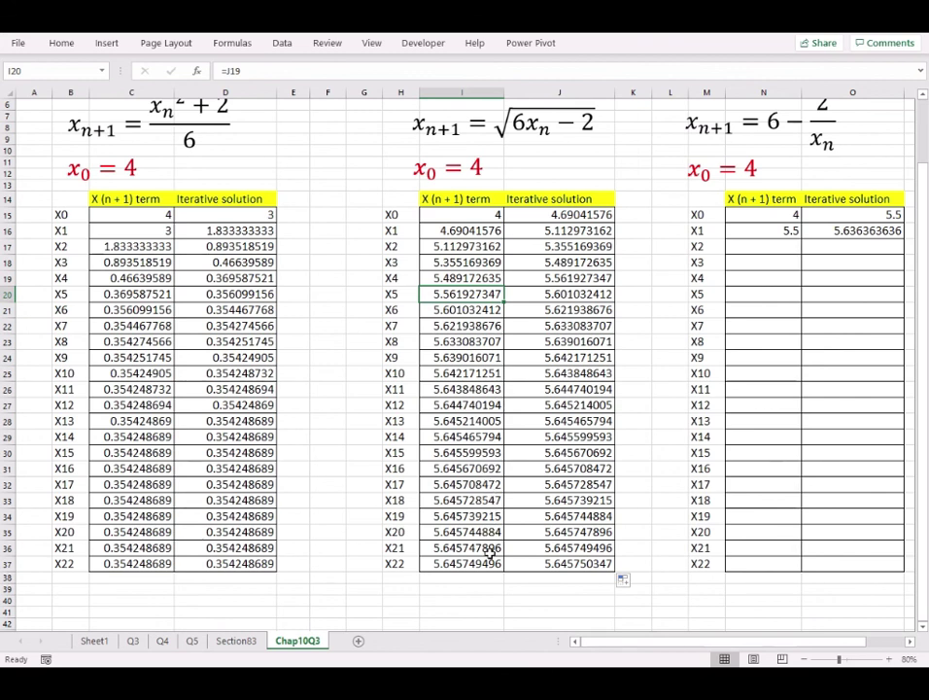
{"action": "left_click_drag", "start_coordinate": [490, 550], "coordinate": [457, 566]}
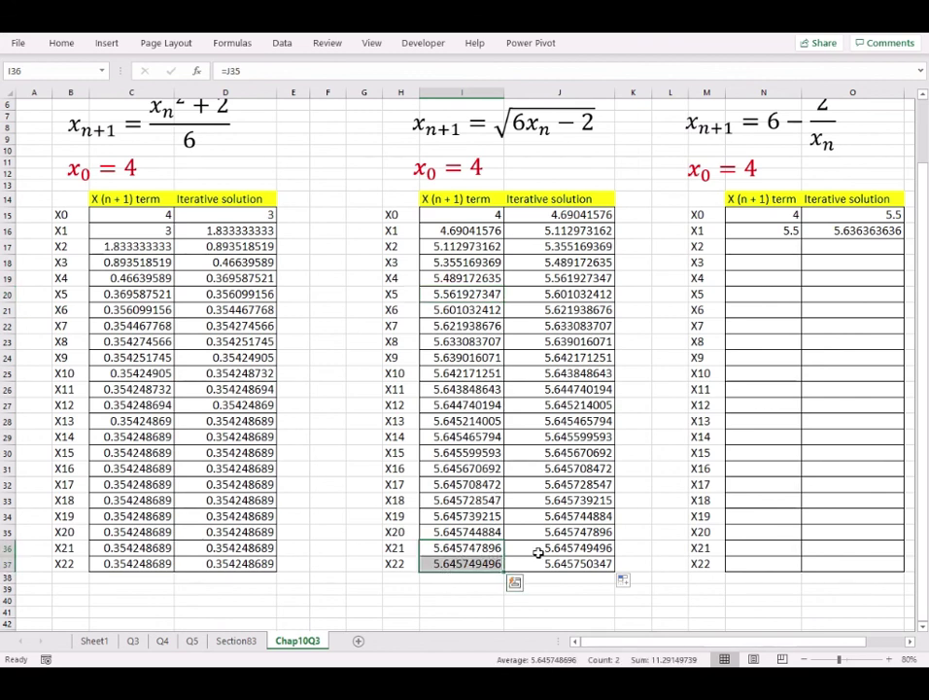
- Extend the second table's formulas from I36:J37 down to row 46 and compare the terms in I44:I46
{"action": "scroll", "coordinate": [561, 514], "scroll_direction": "down", "scroll_amount": 7}
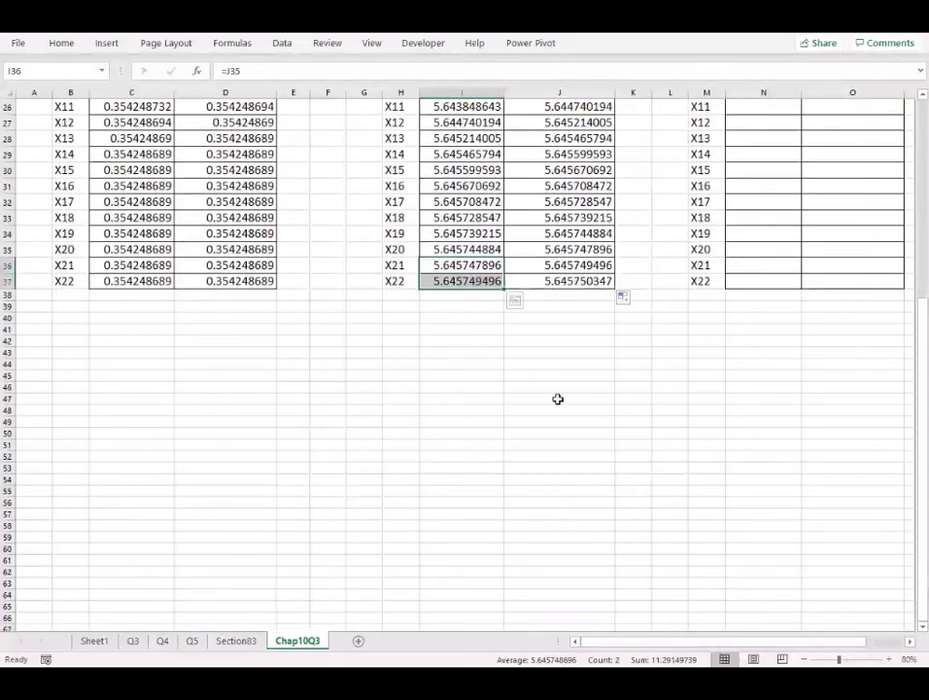
{"action": "left_click_drag", "start_coordinate": [475, 268], "coordinate": [551, 280]}
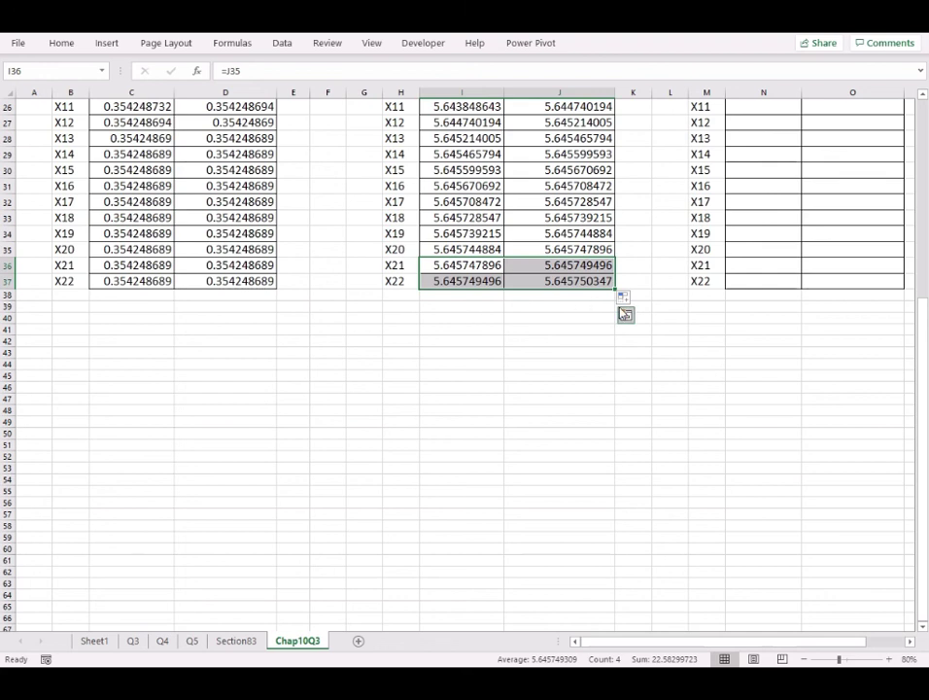
{"action": "left_click_drag", "start_coordinate": [614, 288], "coordinate": [621, 396]}
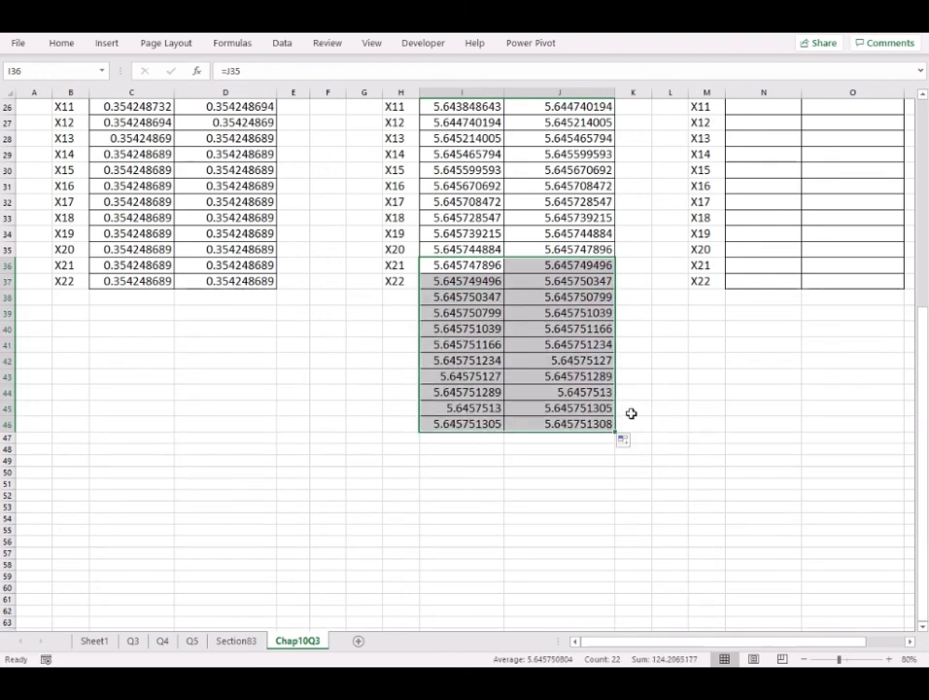
{"action": "left_click", "coordinate": [477, 408]}
{"action": "key", "text": "shift+Down"}
{"action": "left_click_drag", "start_coordinate": [479, 391], "coordinate": [479, 420]}
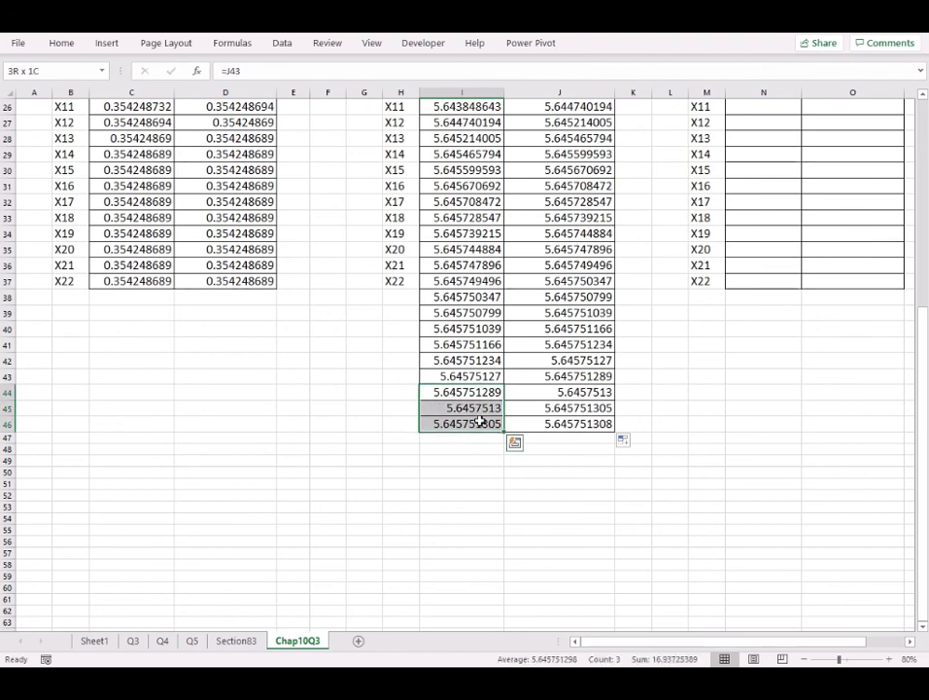
- Examine the third table's starting value in N15 and the formulas in O15, N16 and O16
{"action": "scroll", "coordinate": [784, 214], "scroll_direction": "up", "scroll_amount": 7}
{"action": "left_click", "coordinate": [784, 214]}
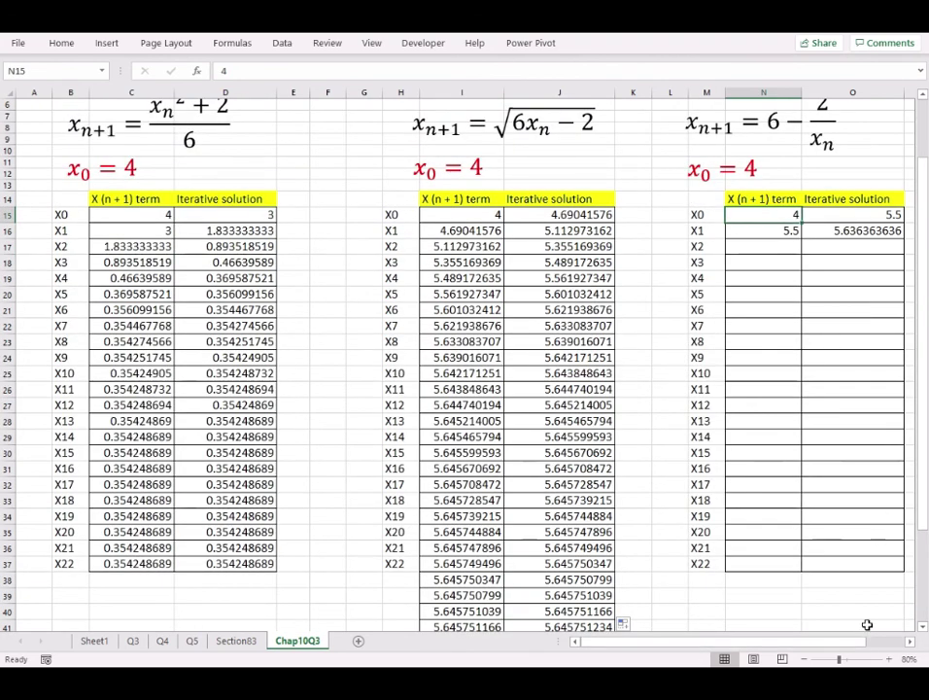
{"action": "left_click", "coordinate": [908, 641]}
{"action": "left_click", "coordinate": [908, 641]}
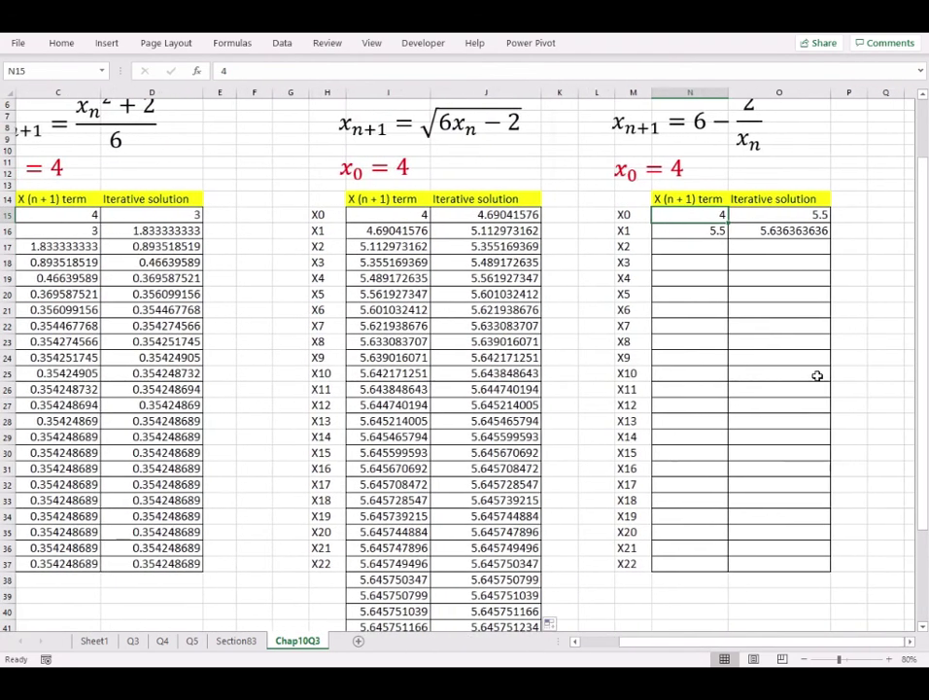
{"action": "scroll", "coordinate": [817, 375], "scroll_direction": "up", "scroll_amount": 2}
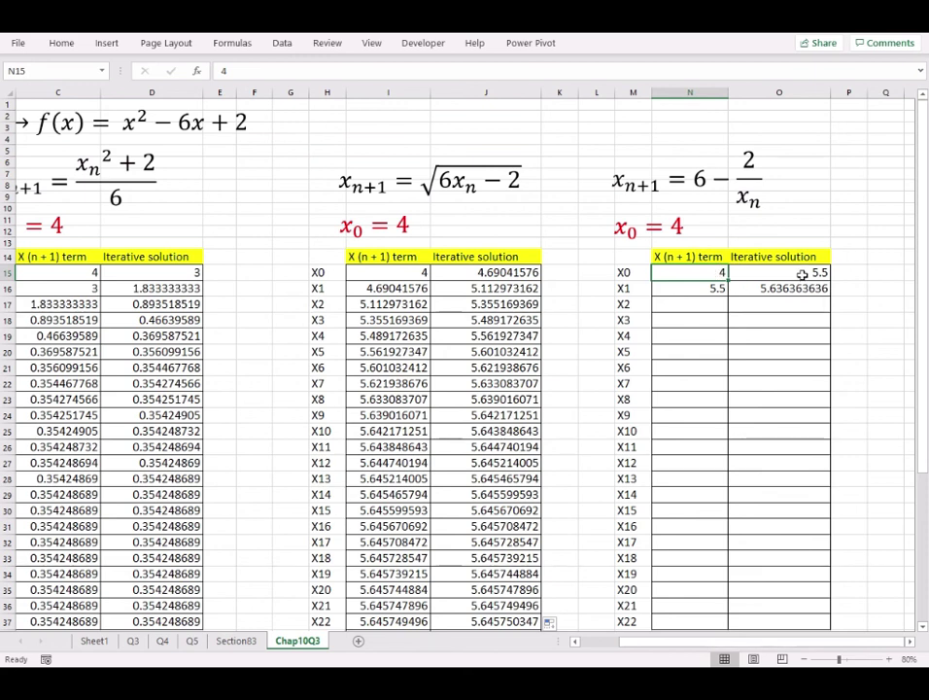
{"action": "left_click", "coordinate": [802, 275]}
{"action": "double_click", "coordinate": [813, 273]}
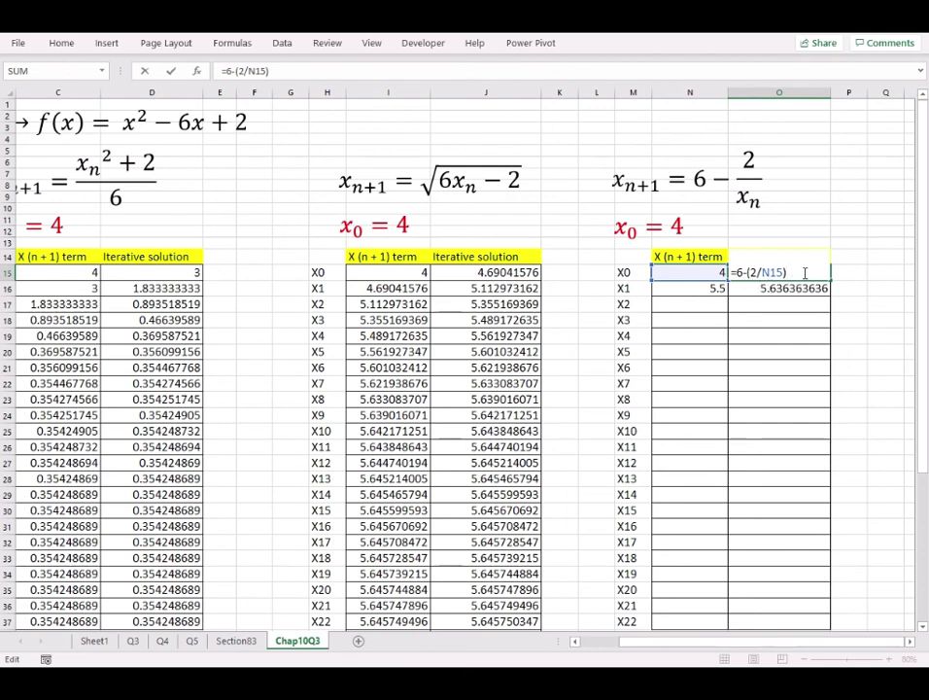
{"action": "key", "text": "Return"}
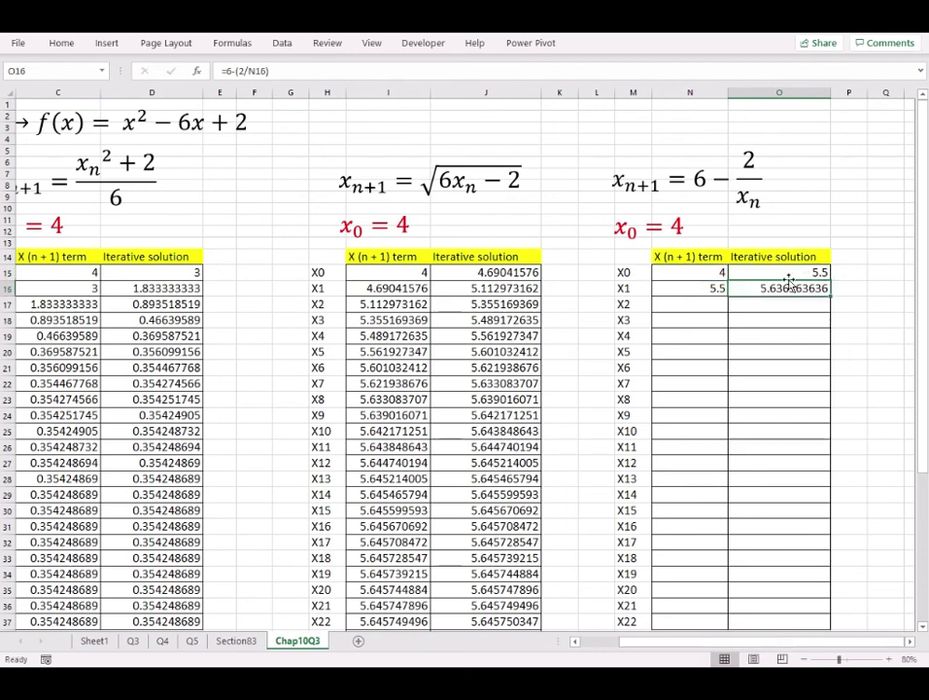
{"action": "left_click", "coordinate": [788, 272]}
{"action": "left_click", "coordinate": [709, 288]}
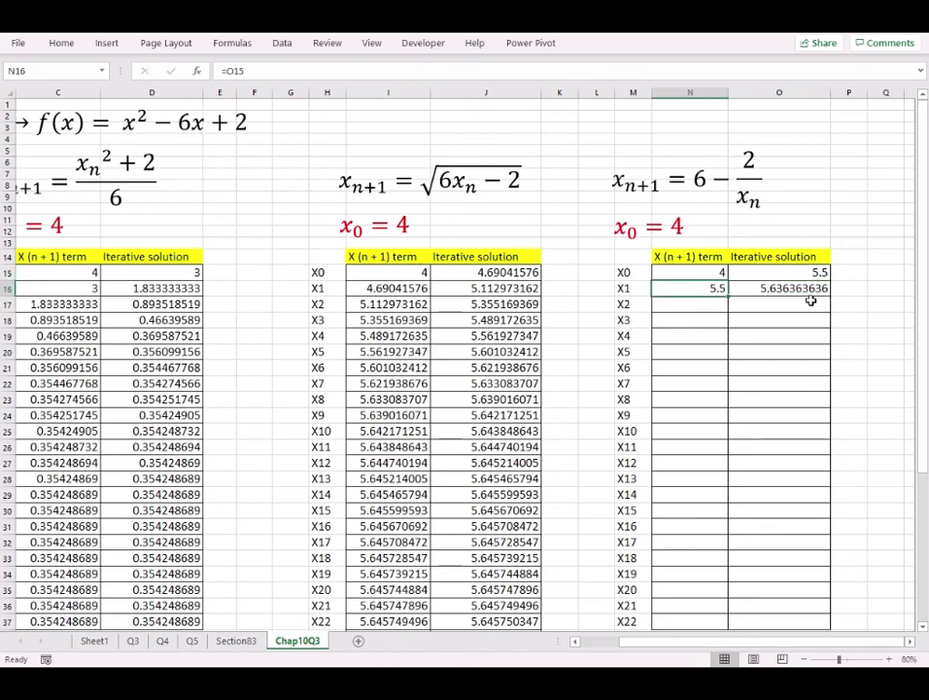
{"action": "left_click", "coordinate": [822, 272]}
{"action": "left_click", "coordinate": [808, 288]}
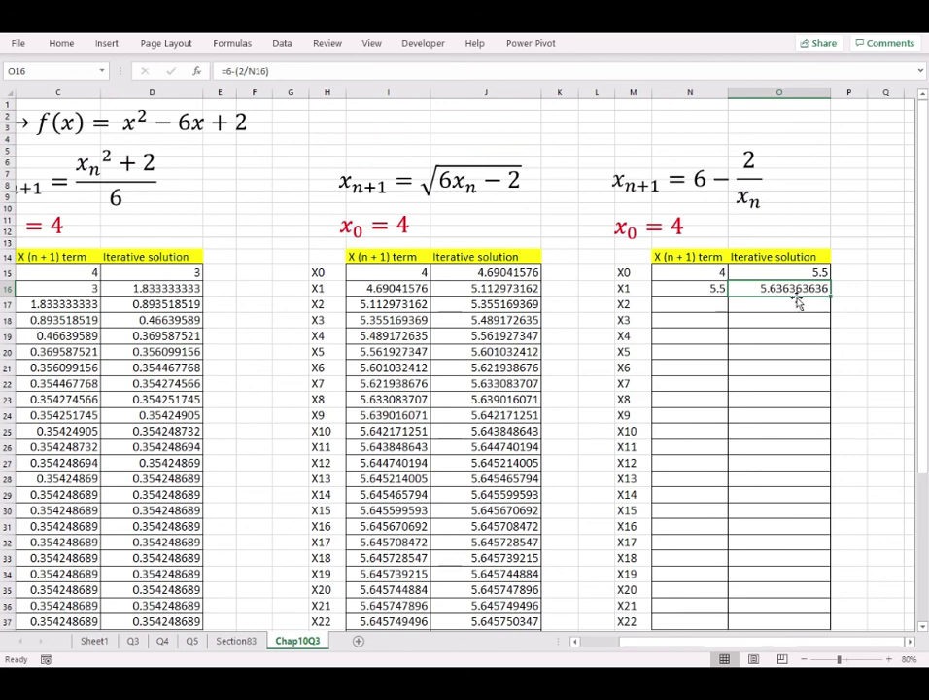
- Fill the third table's X1 formulas in N16:O16 down to the X22 row and compare the terms from X9 to X22
{"action": "left_click_drag", "start_coordinate": [710, 290], "coordinate": [777, 288]}
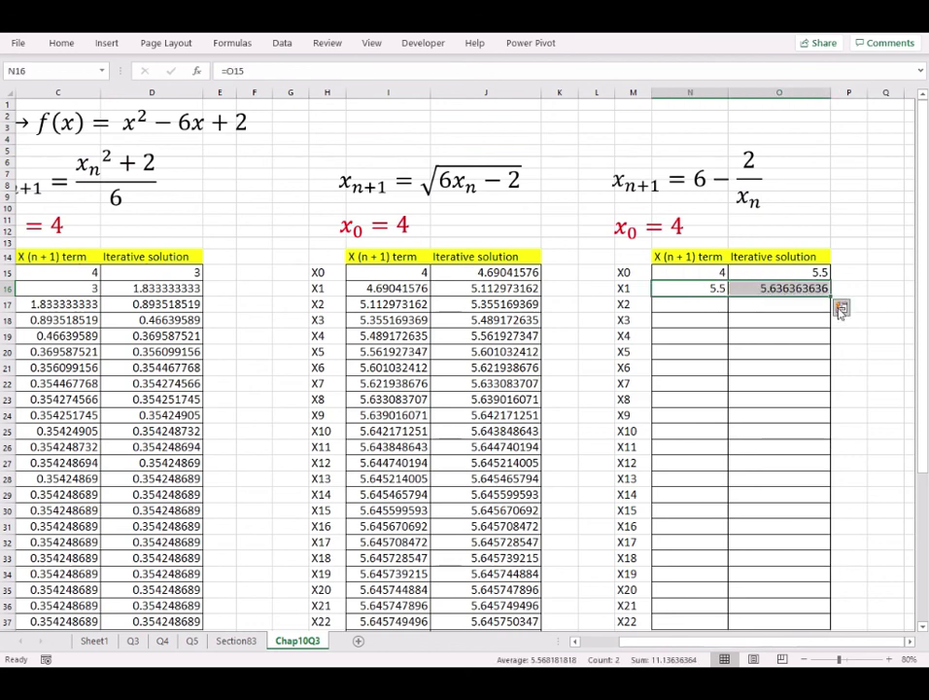
{"action": "left_click_drag", "start_coordinate": [831, 312], "coordinate": [826, 631]}
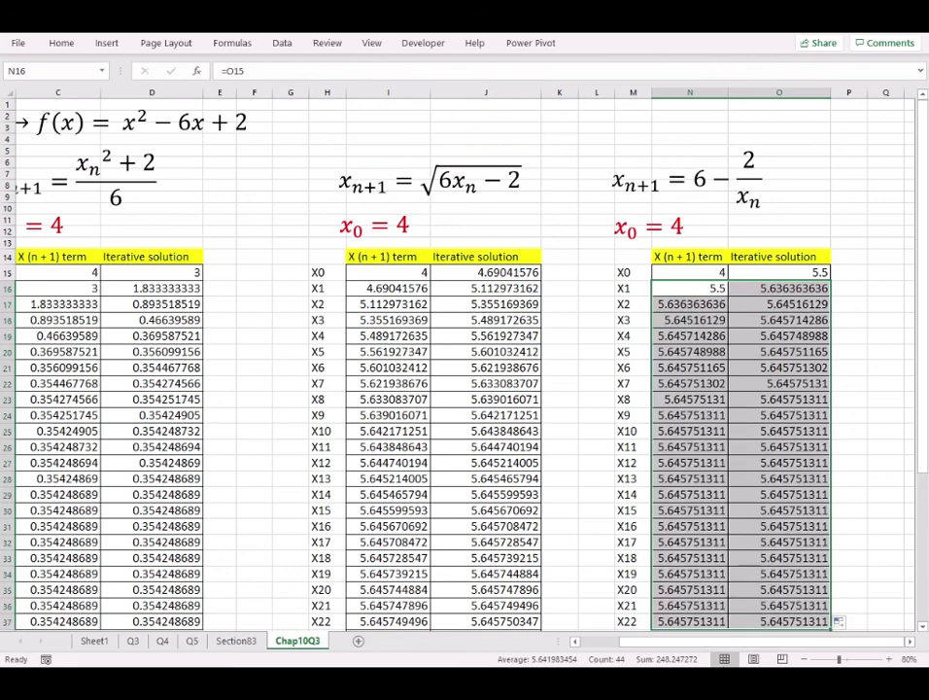
{"action": "left_click", "coordinate": [737, 509]}
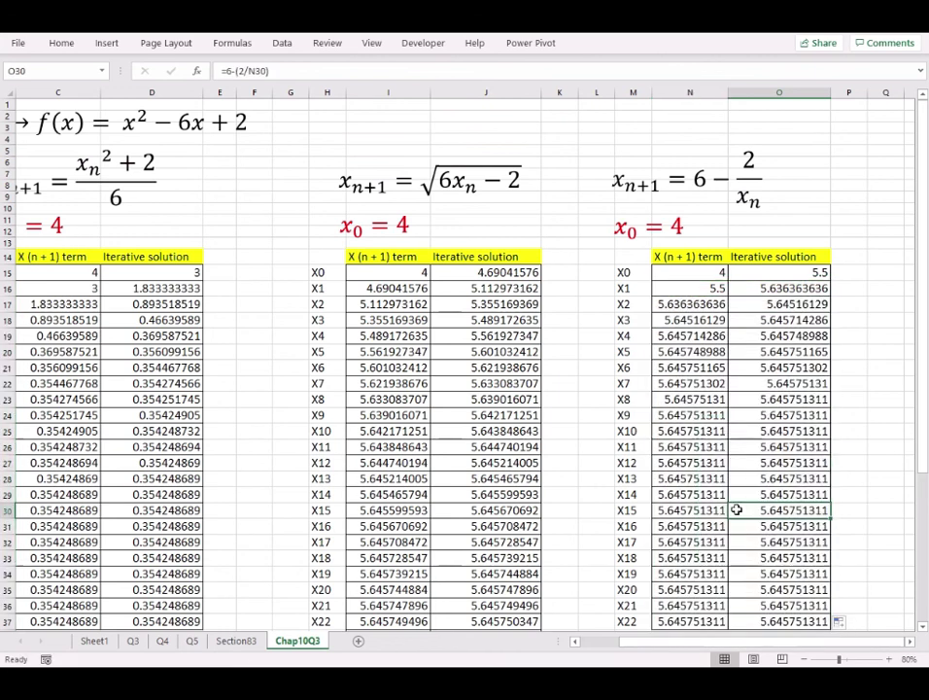
{"action": "left_click", "coordinate": [700, 417]}
{"action": "left_click_drag", "start_coordinate": [700, 420], "coordinate": [711, 618]}
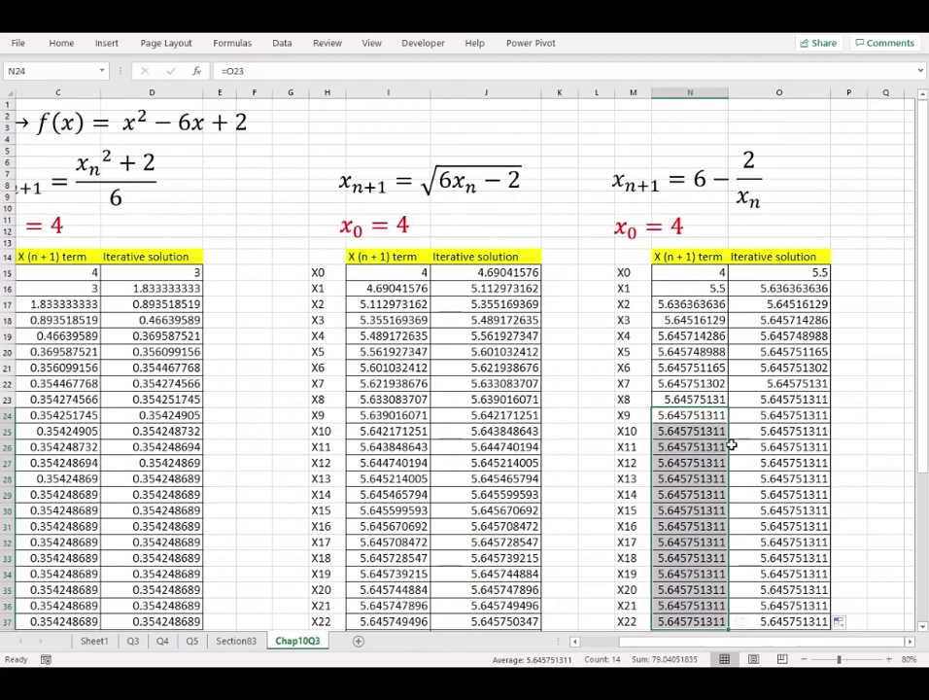
{"action": "left_click", "coordinate": [884, 497]}
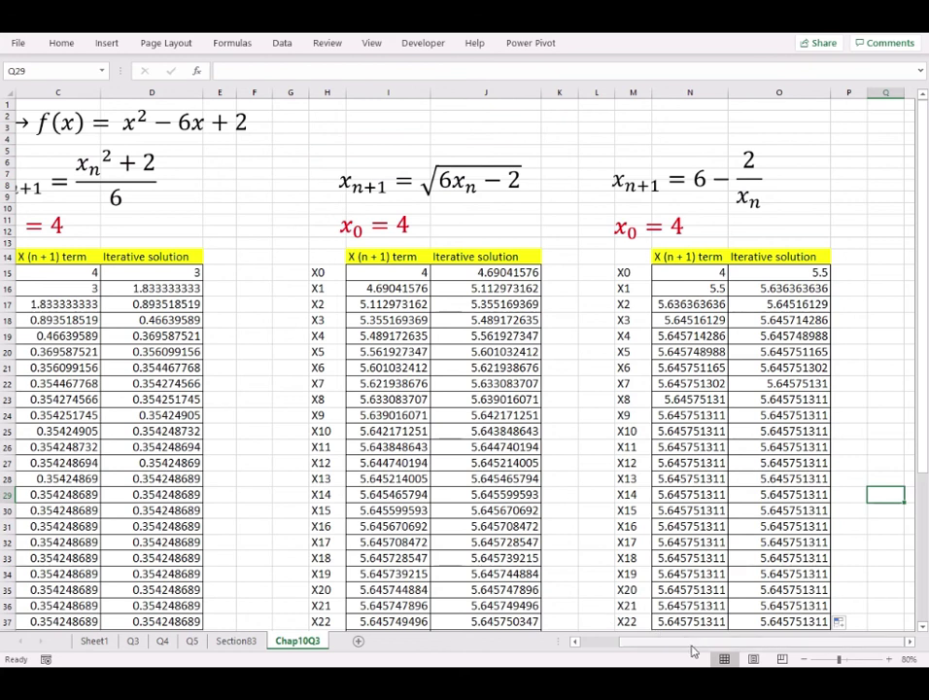
{"action": "scroll", "coordinate": [248, 415], "scroll_direction": "left", "scroll_amount": 2}
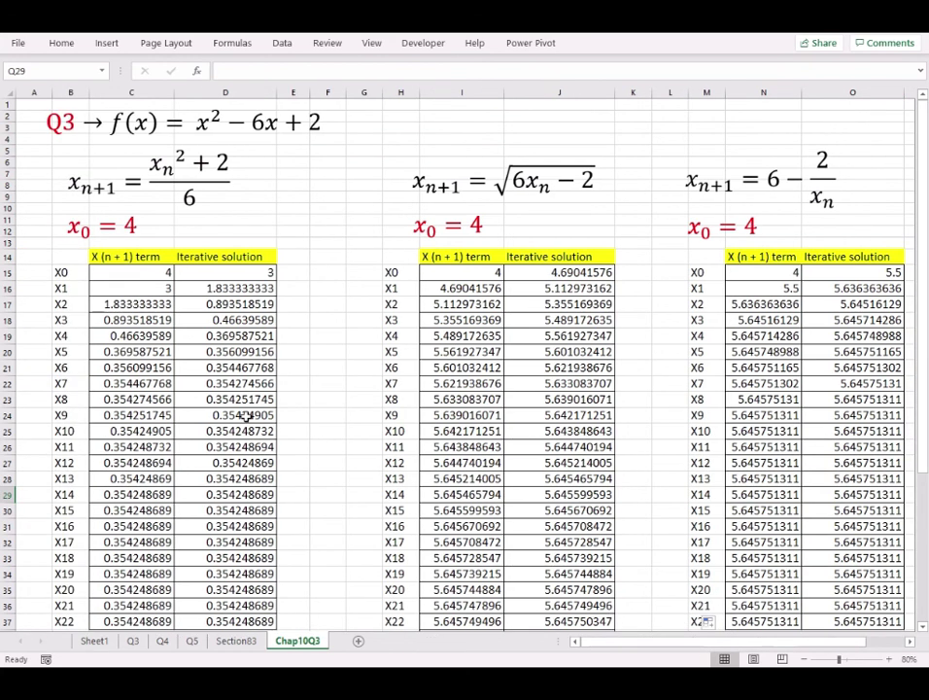